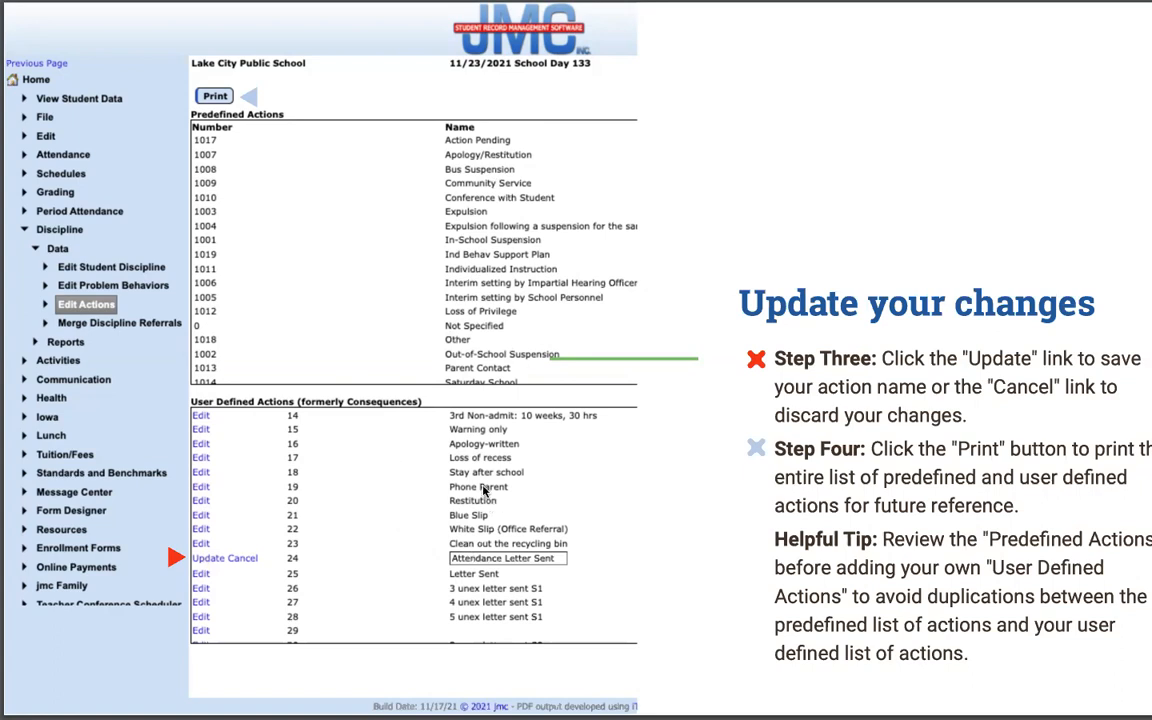
# Leave the slide presentation, switch to the JMC site and open the discipline Edit Actions page.
pyautogui.click(247, 355)
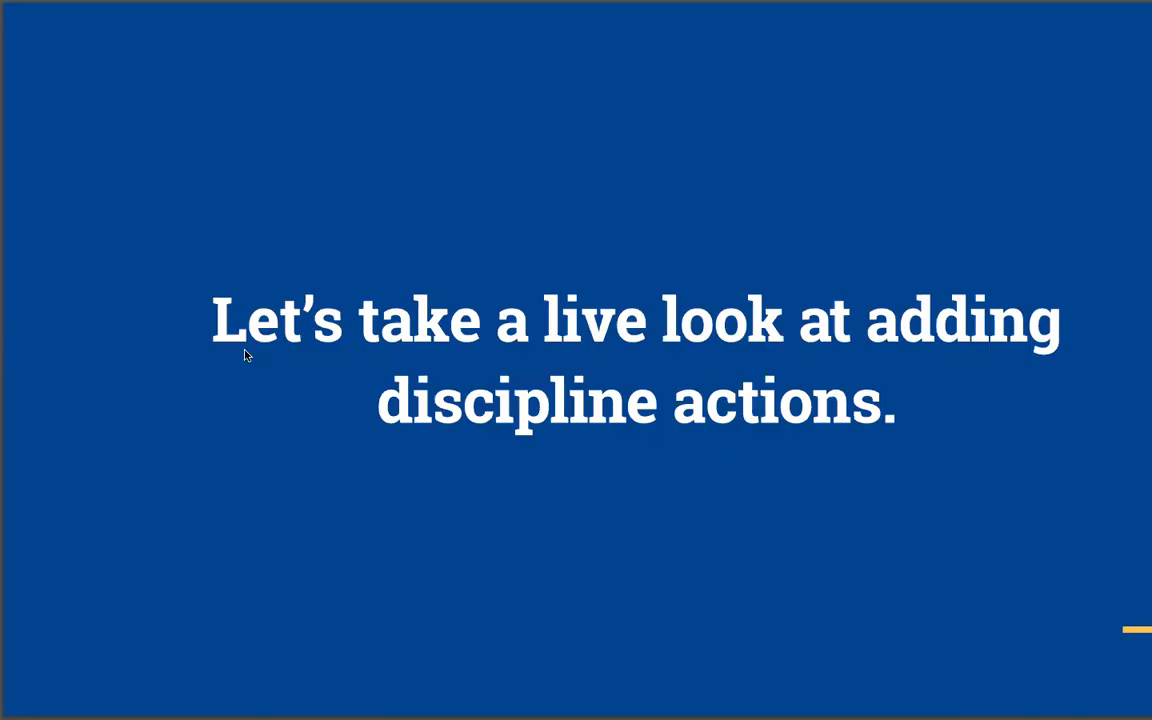
pyautogui.press('Escape')
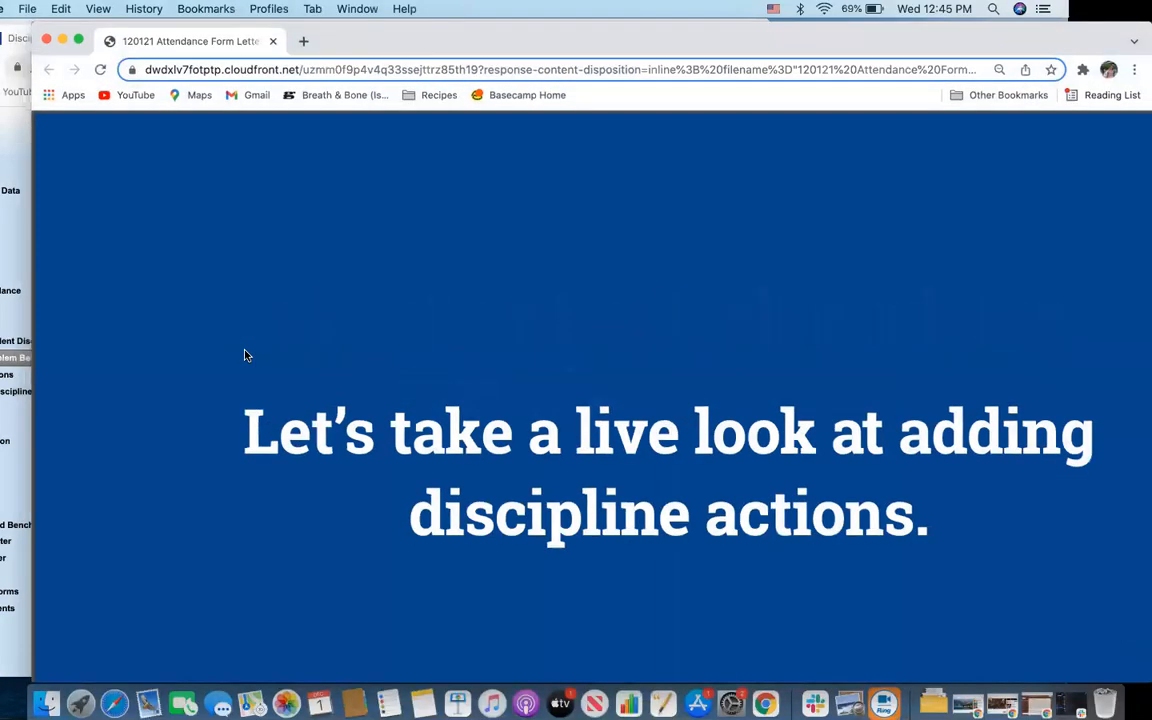
pyautogui.click(24, 325)
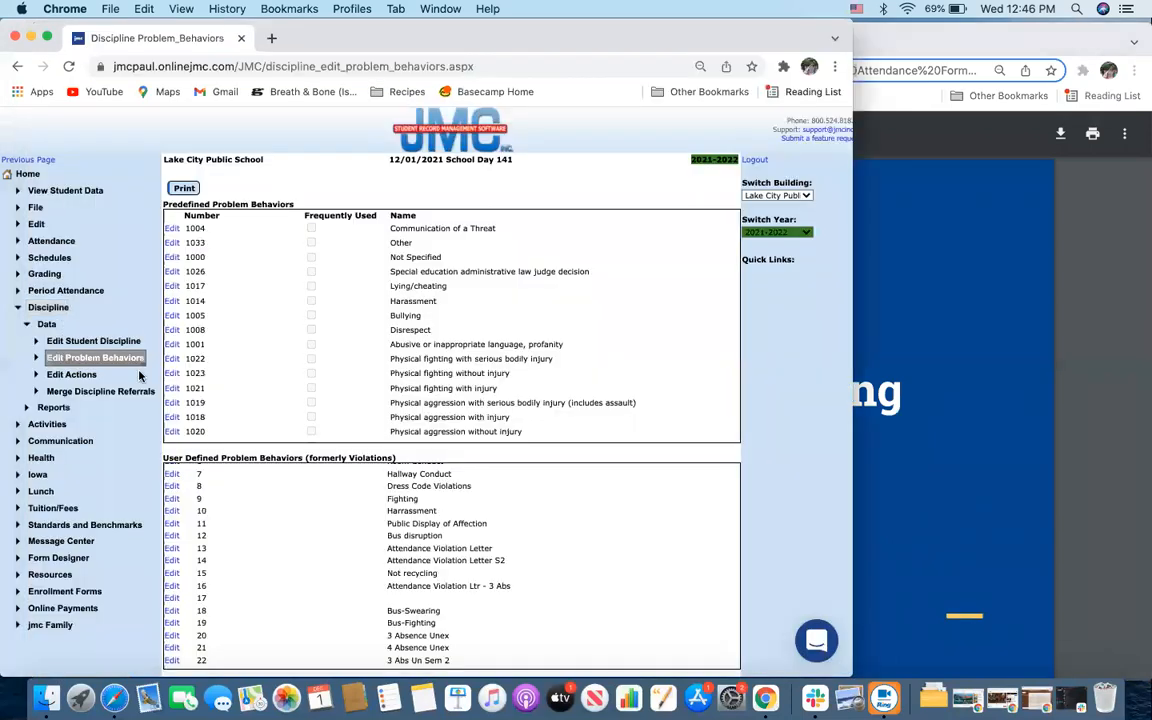
pyautogui.click(27, 175)
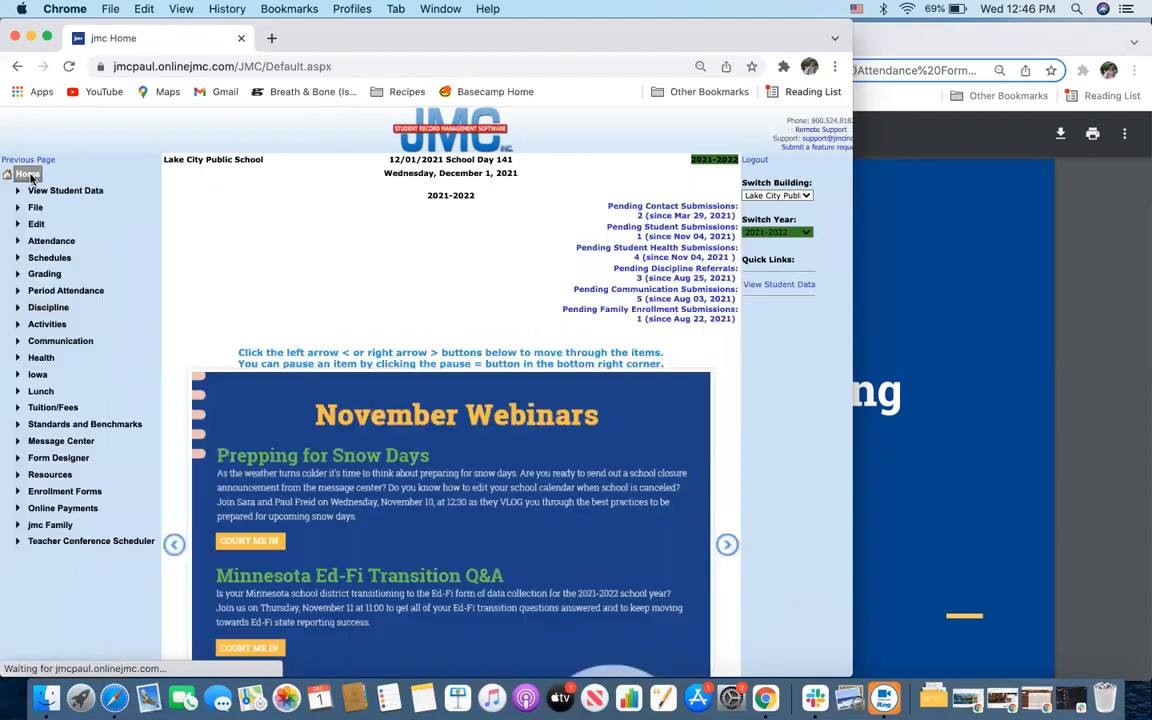
pyautogui.click(33, 310)
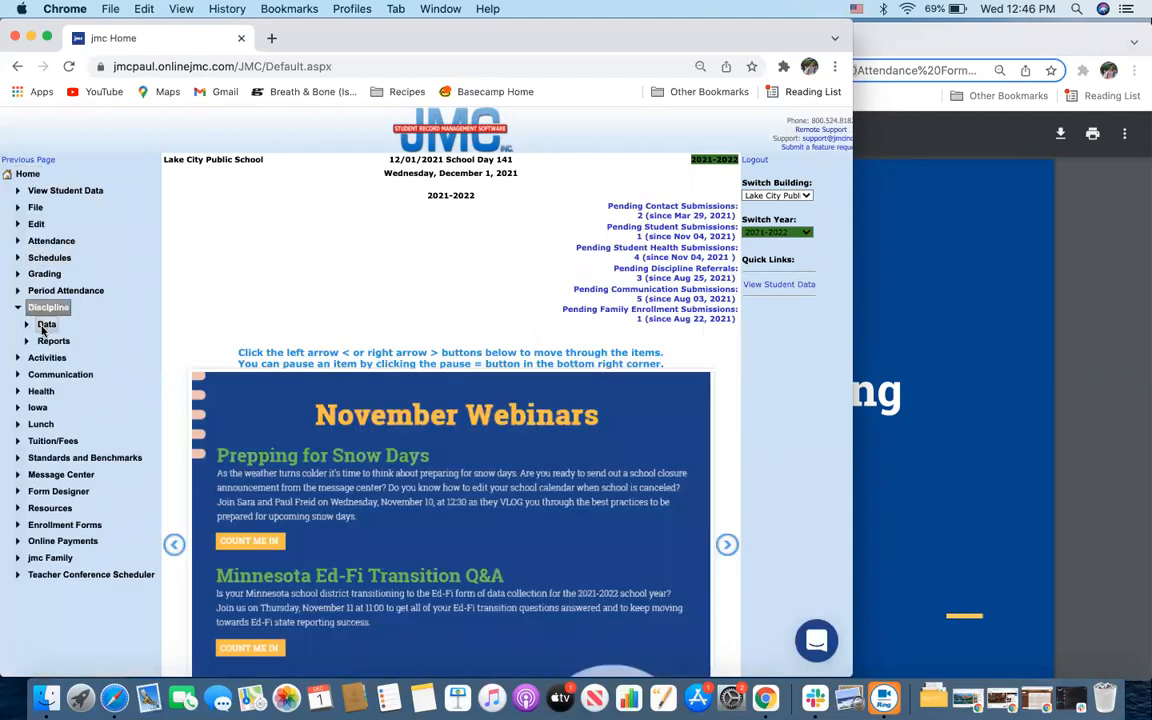
pyautogui.click(44, 324)
pyautogui.click(60, 375)
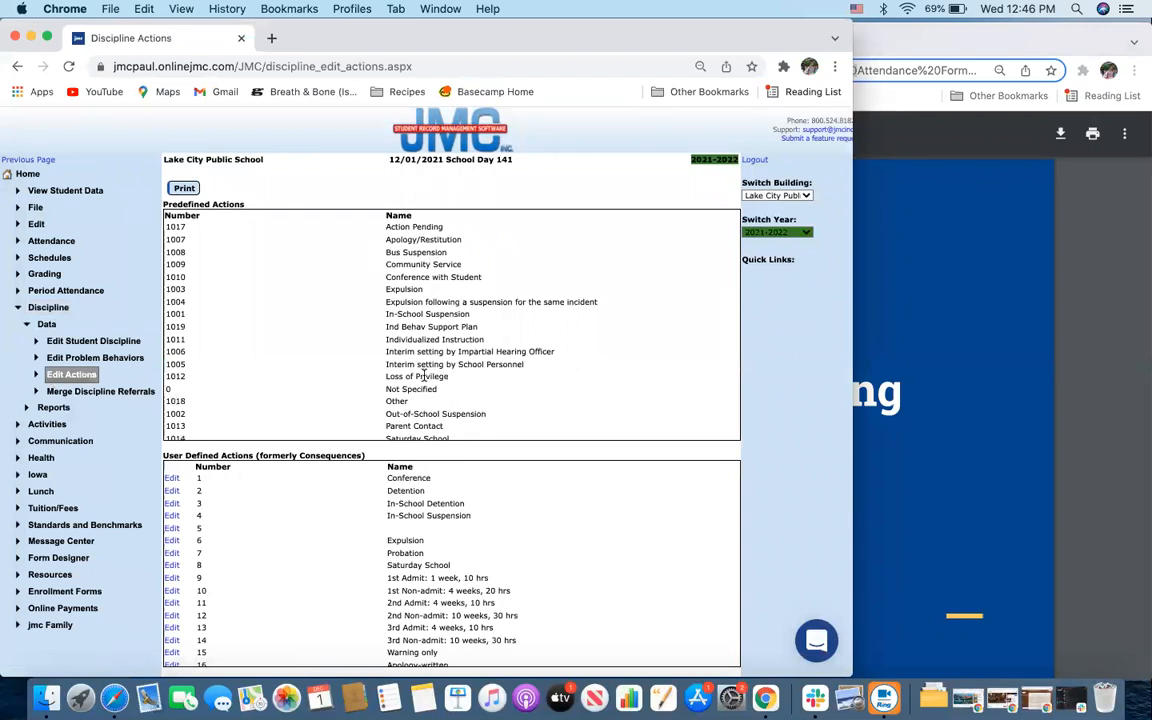
# Name user-defined action 33 "Attendance letter sent - 3 abs" and save the entry.
pyautogui.scroll(-2, 381, 338)
pyautogui.scroll(2, 423, 375)
pyautogui.scroll(-5, 231, 566)
pyautogui.scroll(-6, 231, 567)
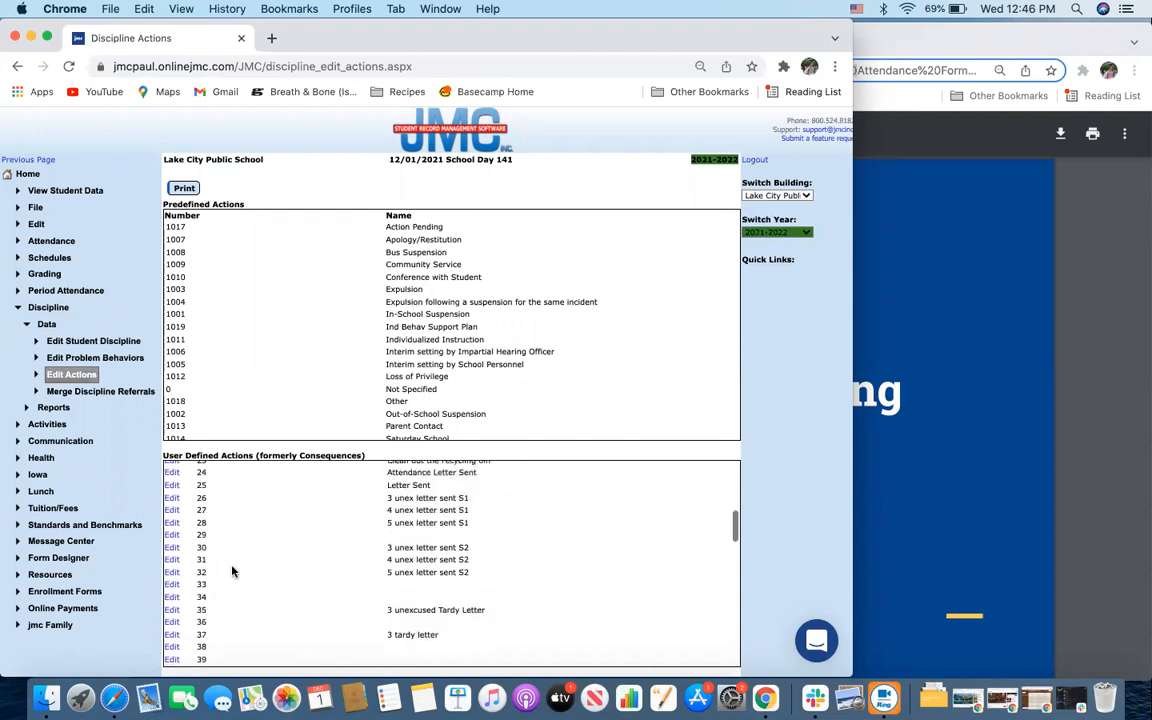
pyautogui.click(175, 577)
pyautogui.scroll(-2, 360, 635)
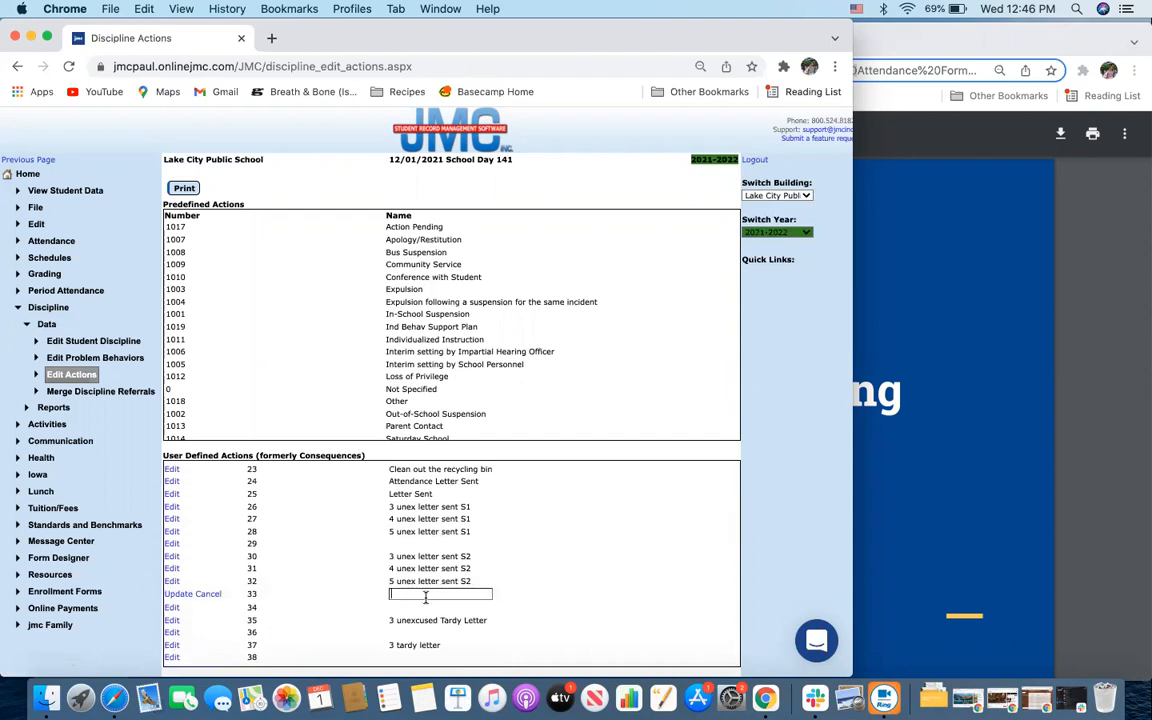
pyautogui.write('Attendance')
pyautogui.write(' letter sent')
pyautogui.write(' - 3 d')
pyautogui.write('bs')
pyautogui.click(176, 594)
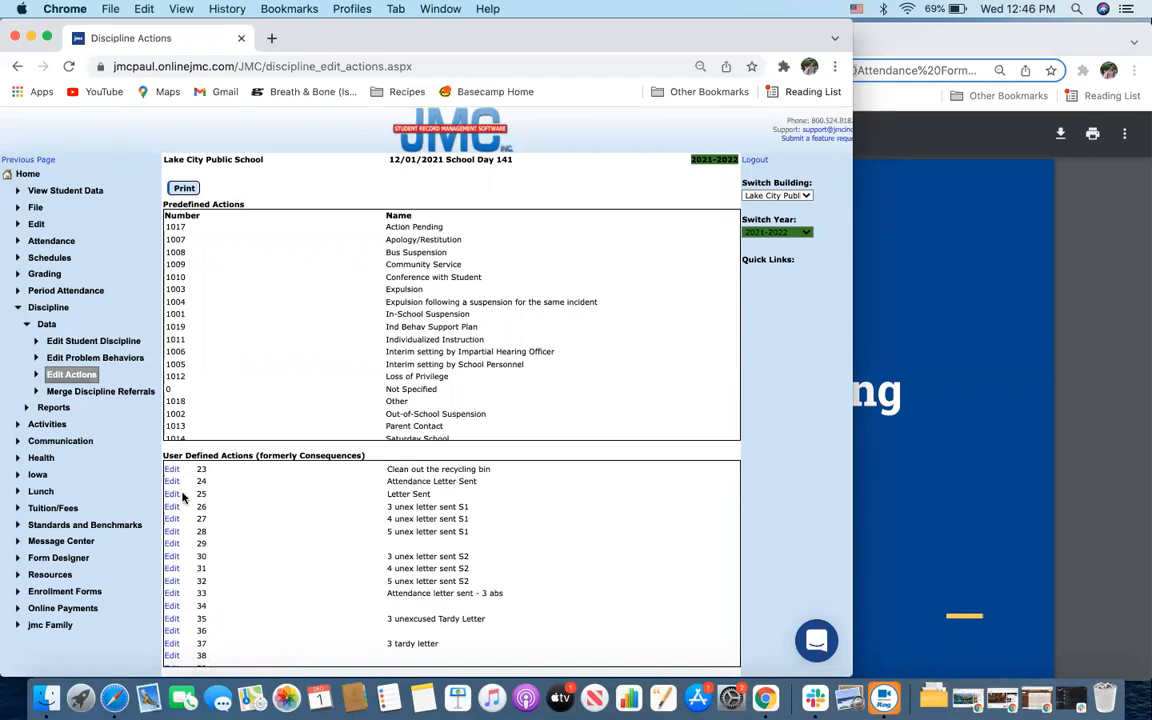
pyautogui.click(42, 320)
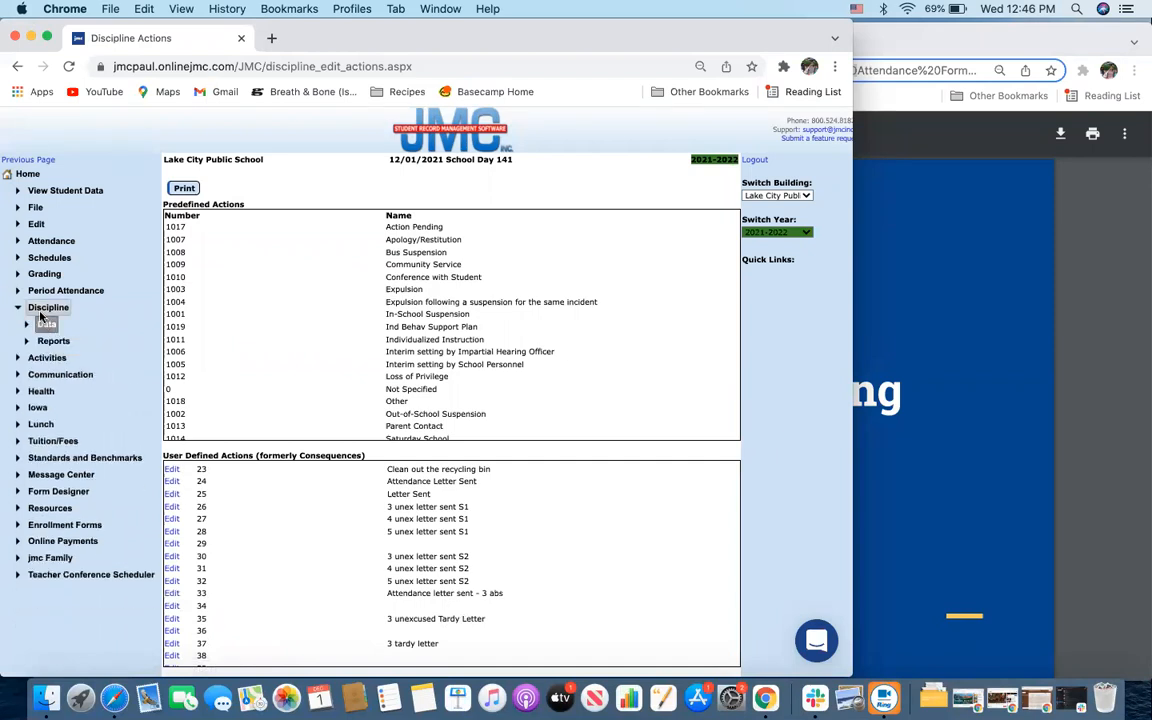
pyautogui.click(42, 322)
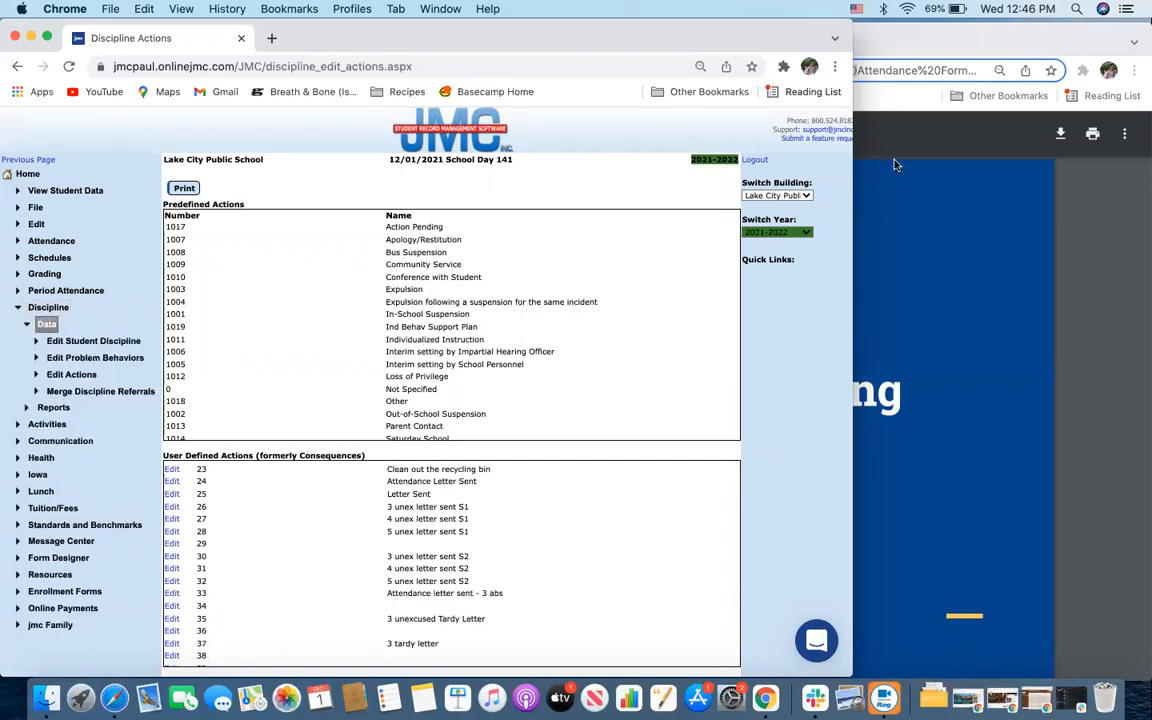
pyautogui.click(893, 44)
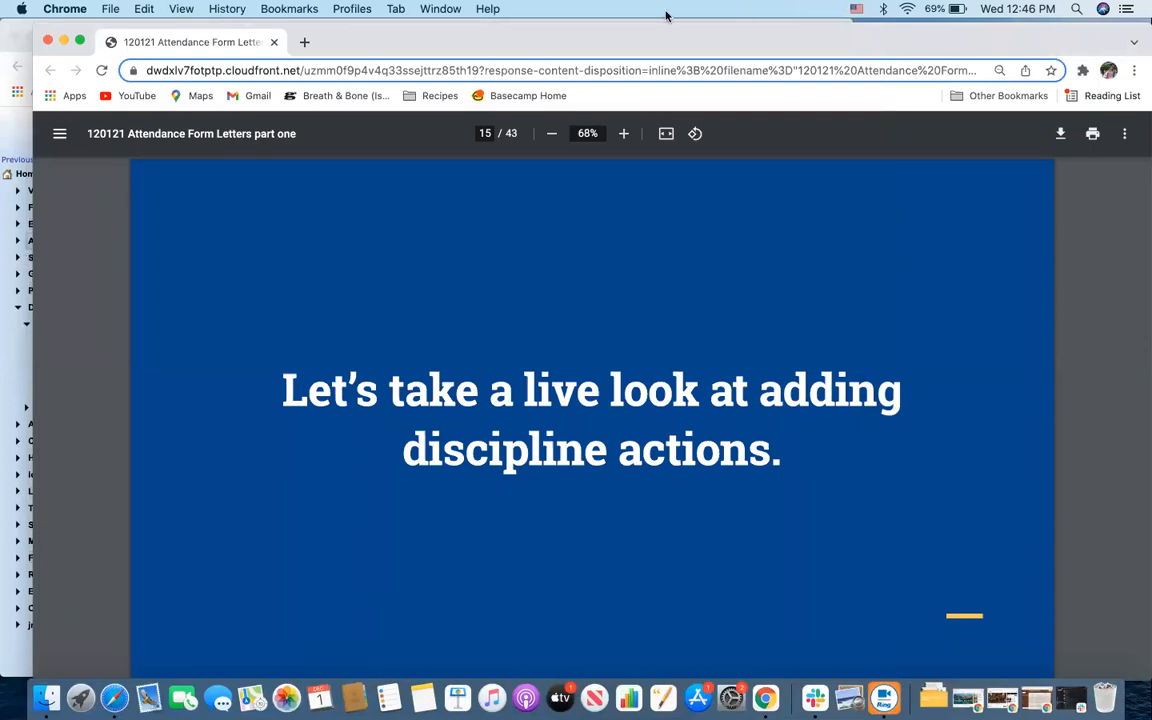
pyautogui.click(12, 355)
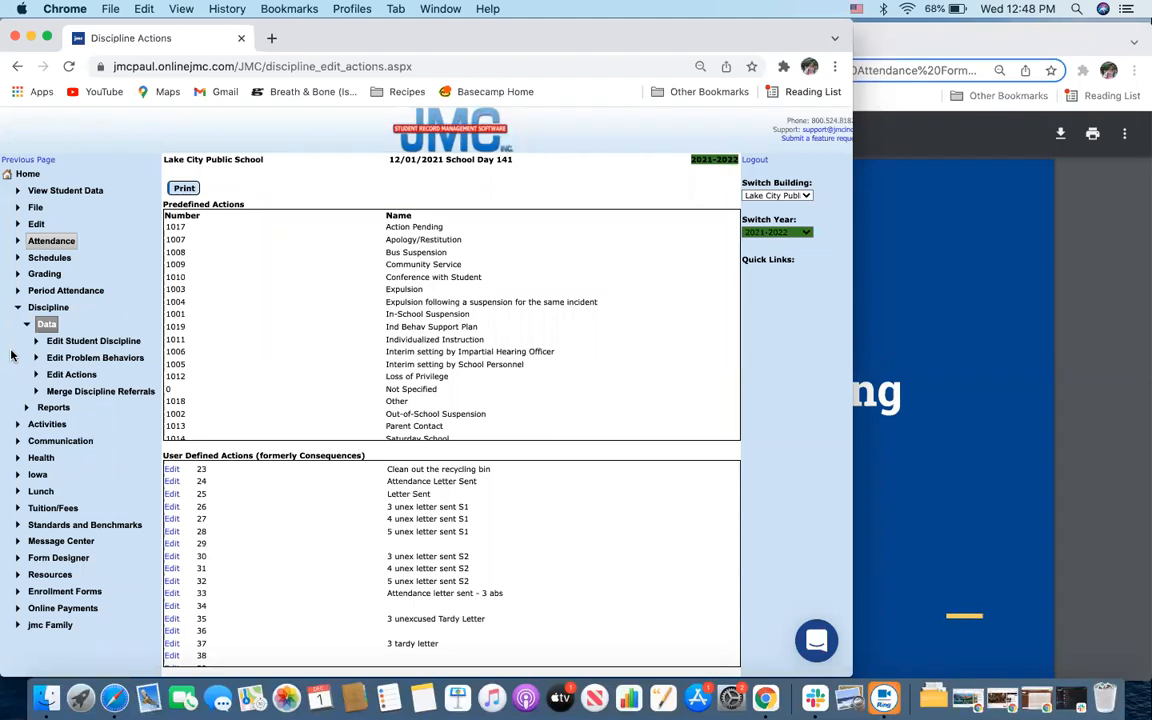
# Switch to the Attendance Form Letters PDF, present it full screen and advance to the title slide on creating an absent/tardy form letter.
pyautogui.click(1062, 40)
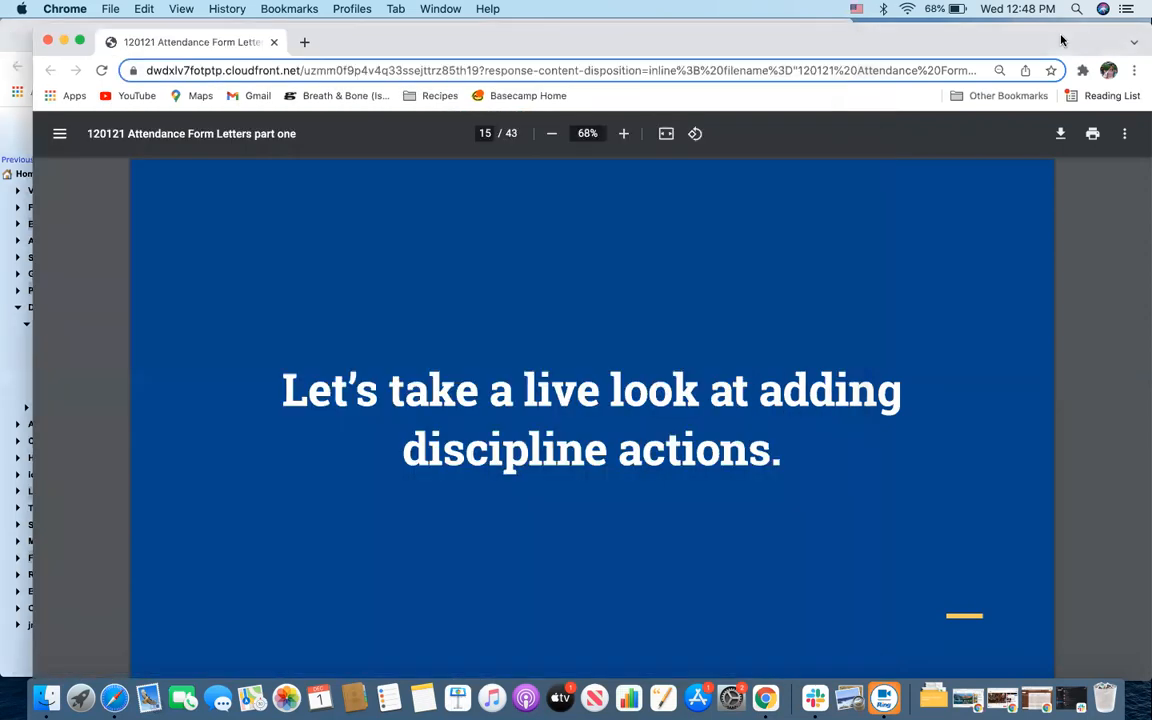
pyautogui.press('ctrl+super+f')
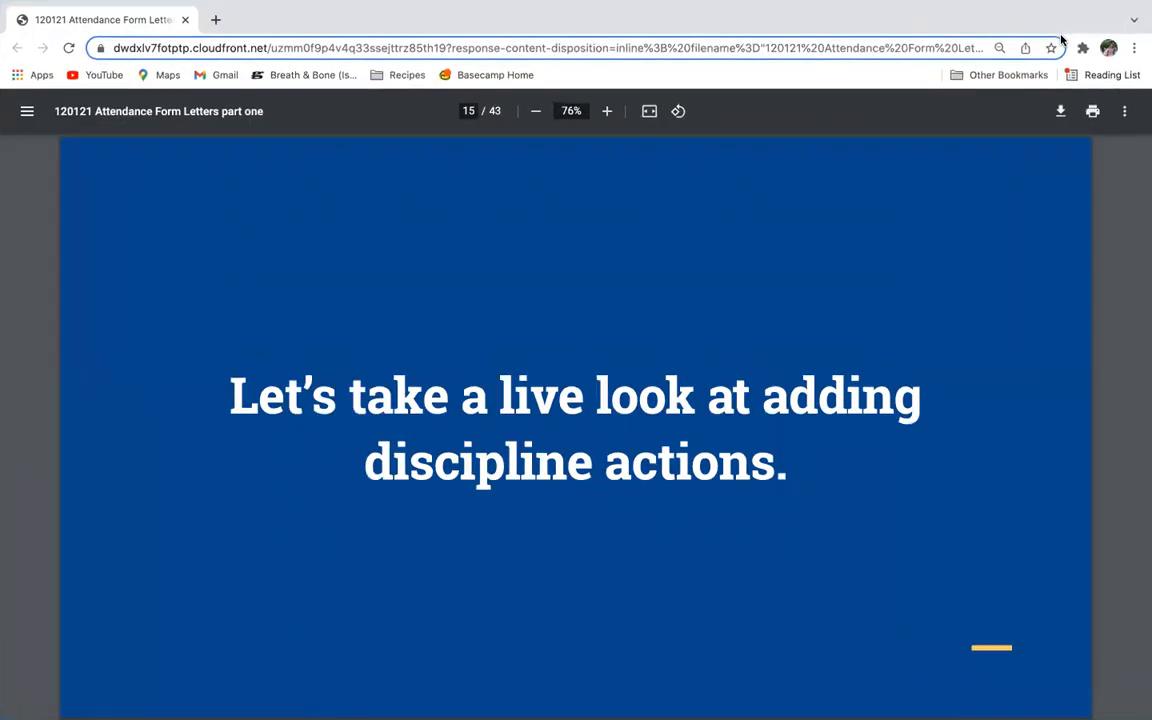
pyautogui.press('Down')
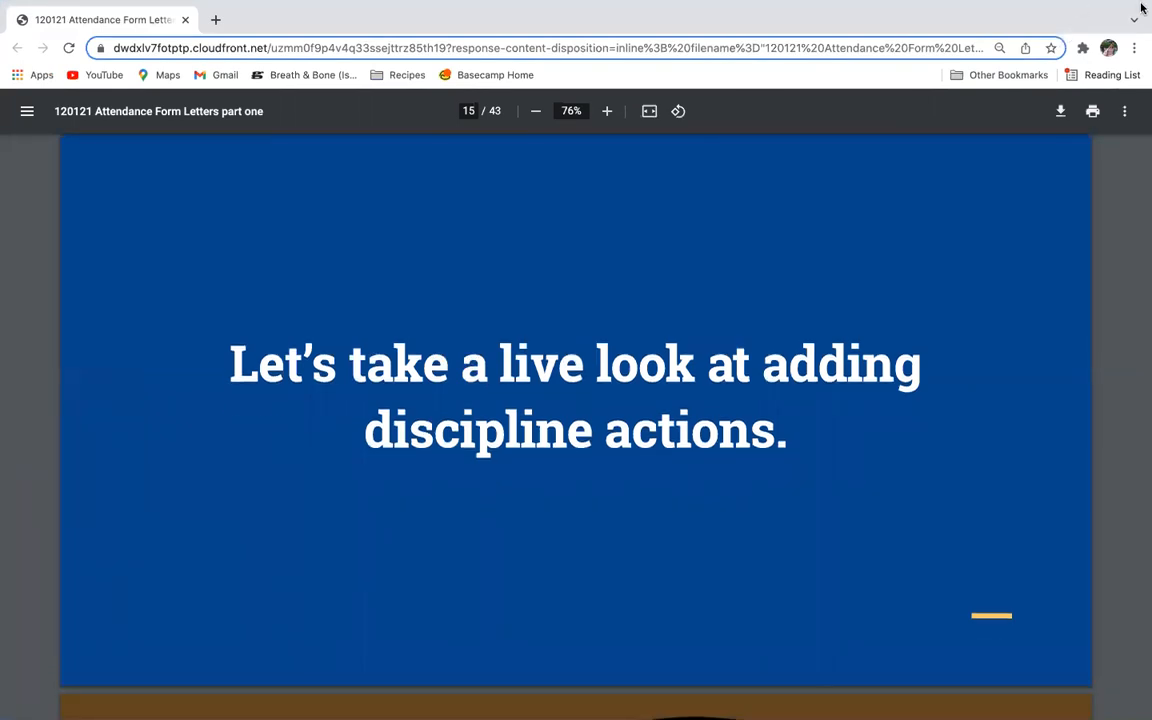
pyautogui.press('ctrl+super+f')
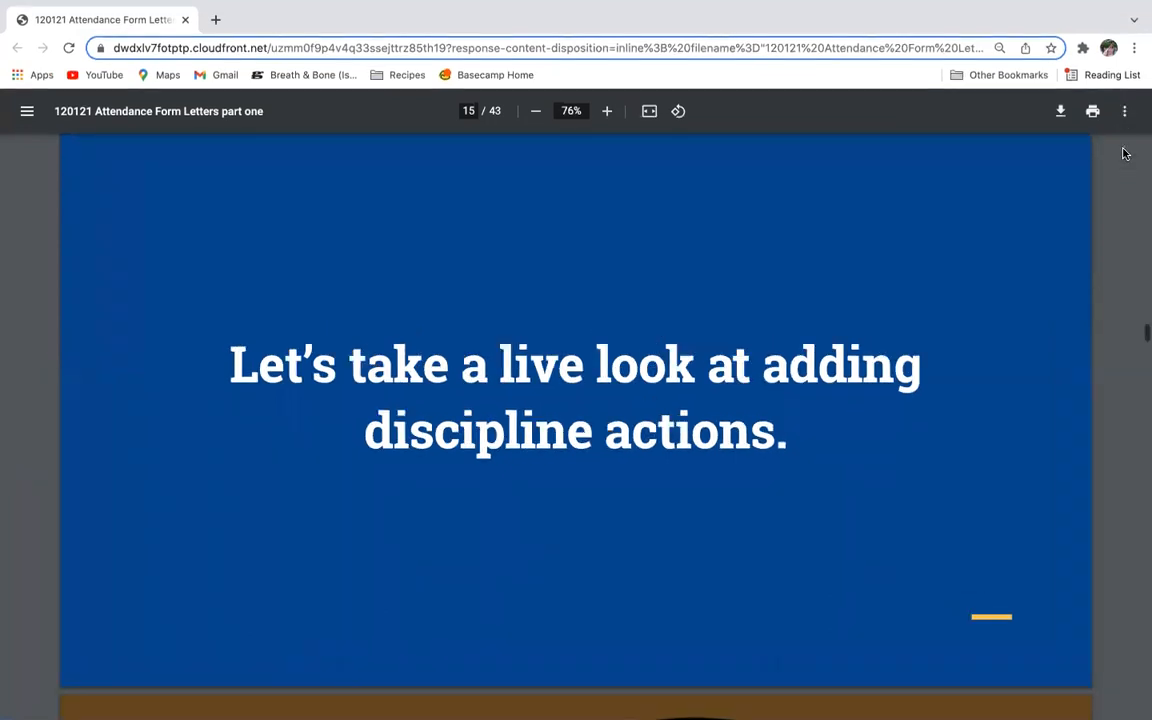
pyautogui.click(1124, 112)
pyautogui.click(1058, 206)
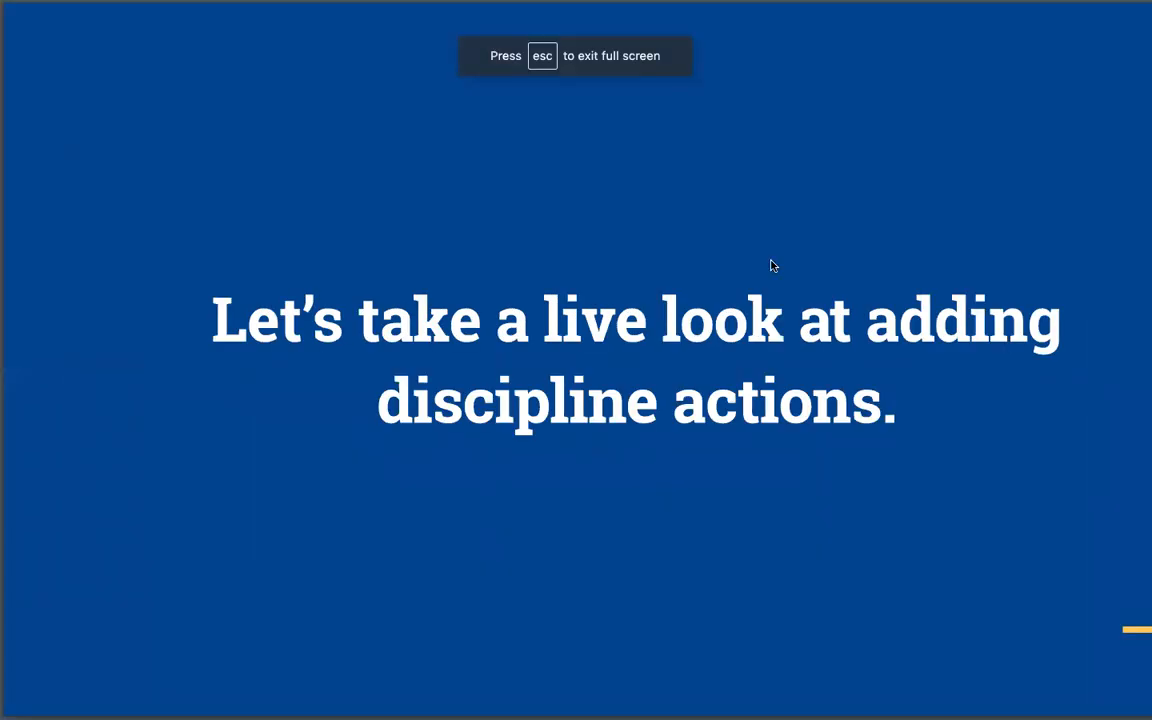
pyautogui.press('Right')
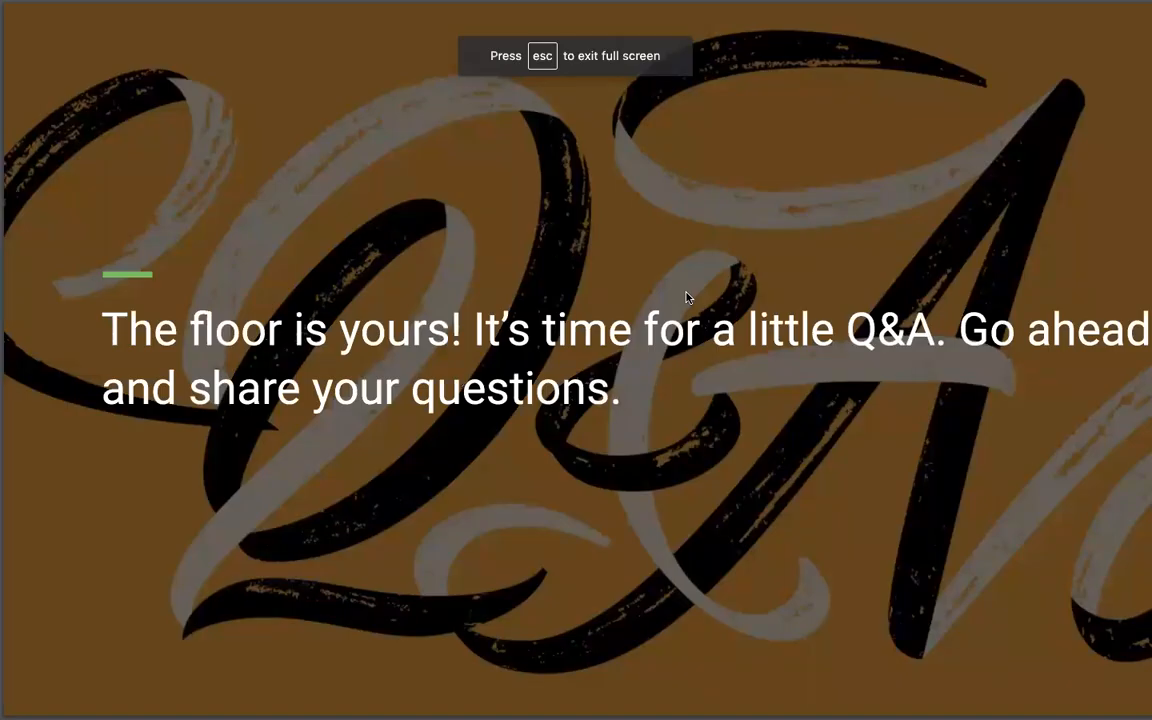
pyautogui.press('Right')
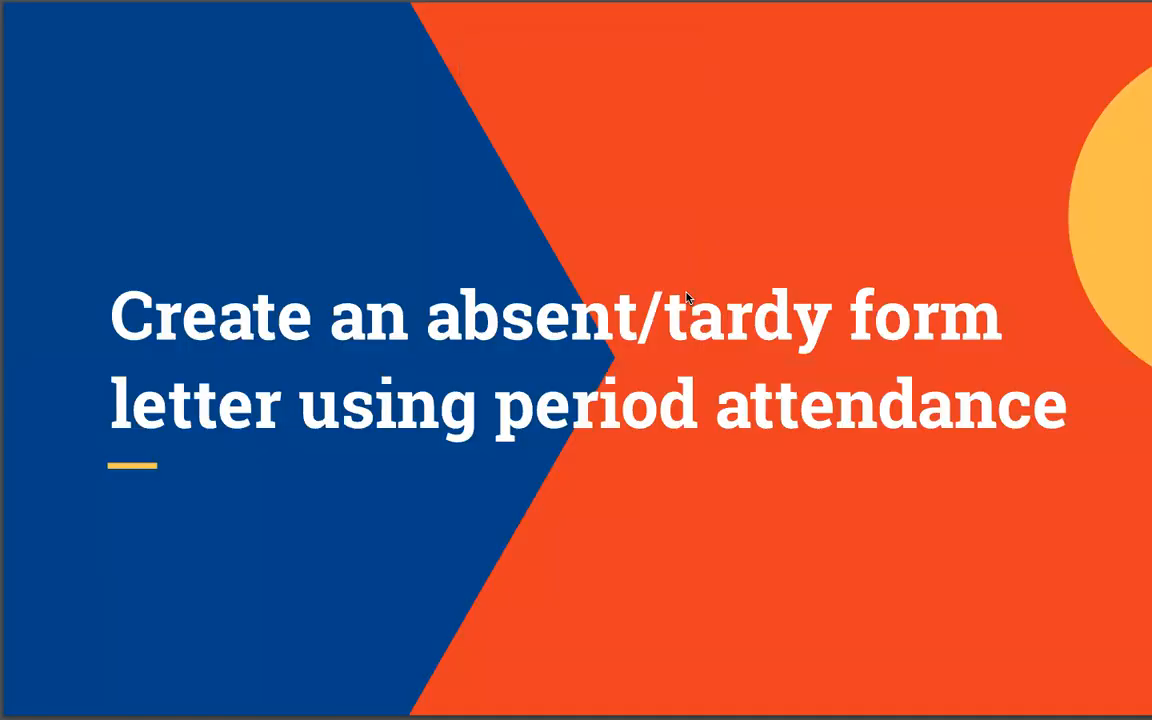
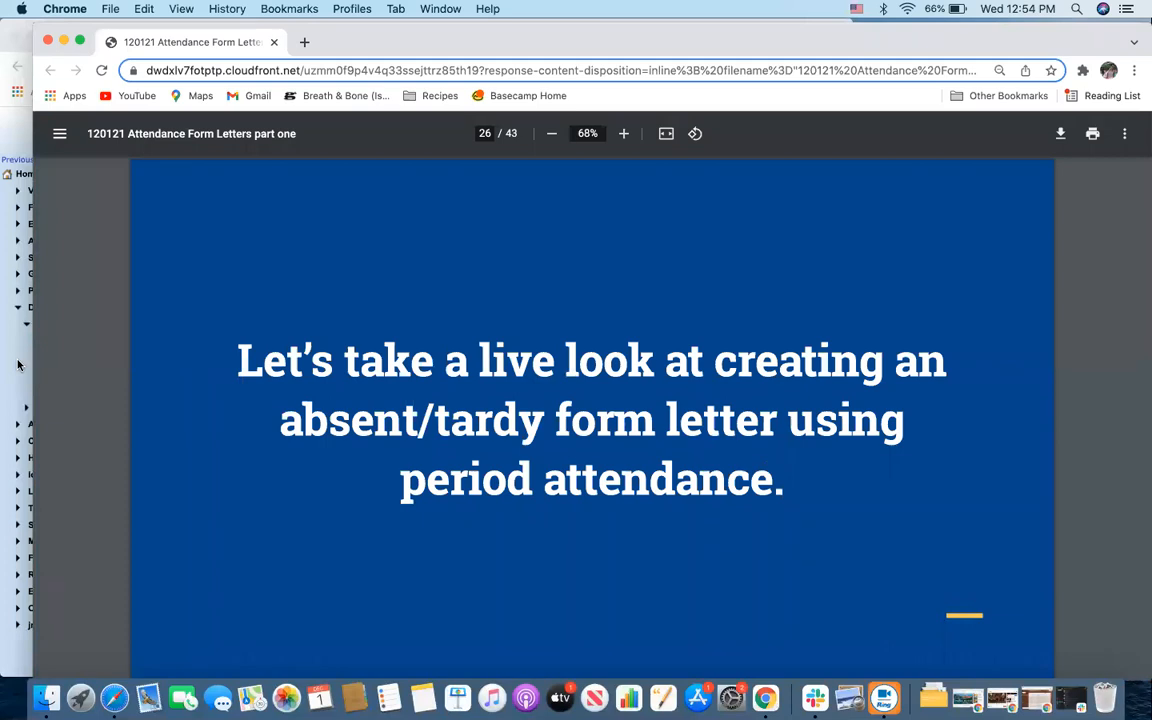
# Switch to the JMC site, open the Form Designer's Student Info Forms page and widen the browser window.
pyautogui.click(17, 365)
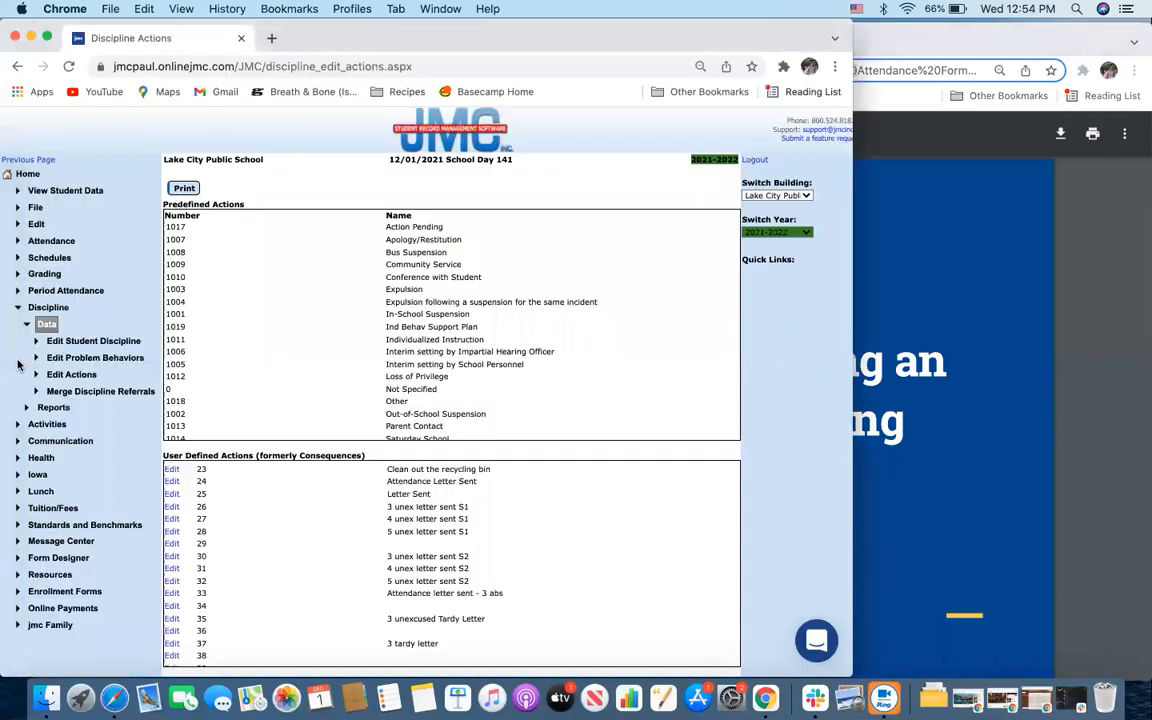
pyautogui.click(33, 308)
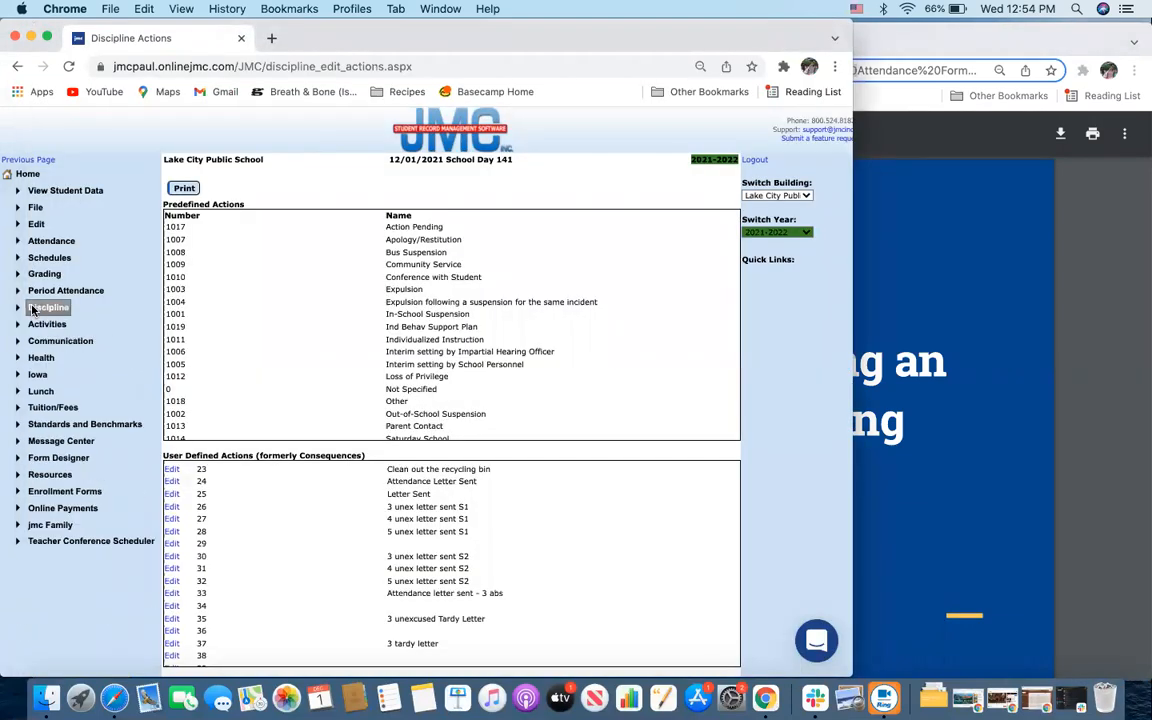
pyautogui.click(43, 460)
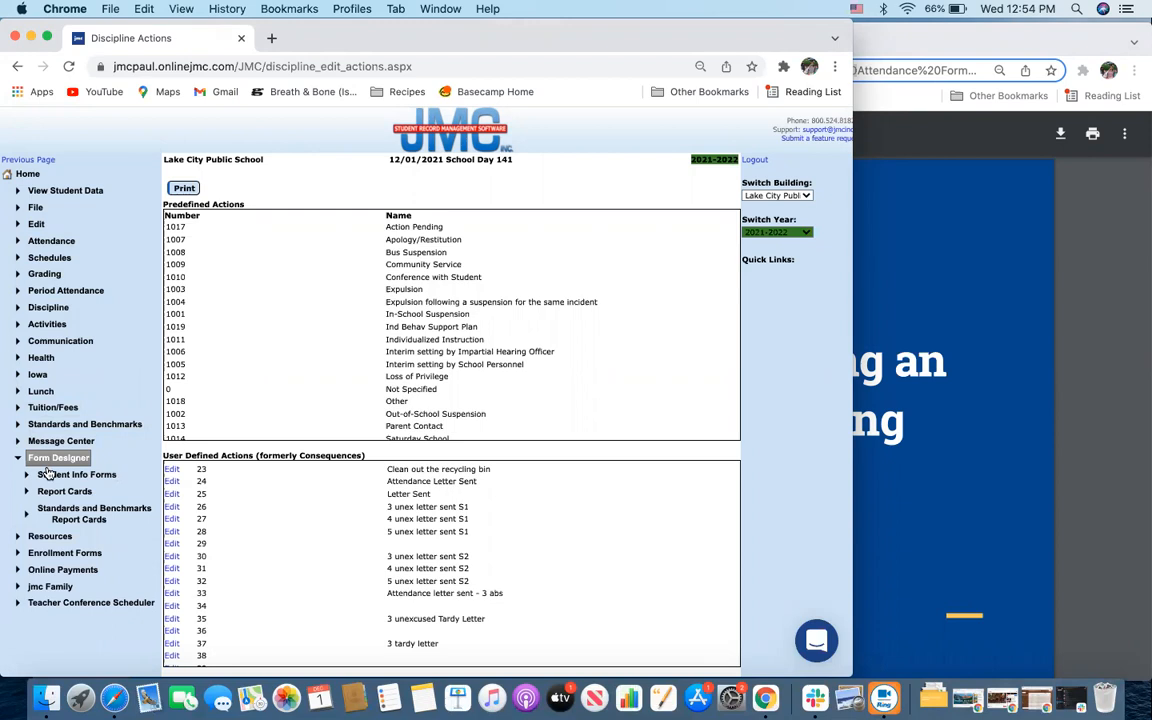
pyautogui.click(49, 477)
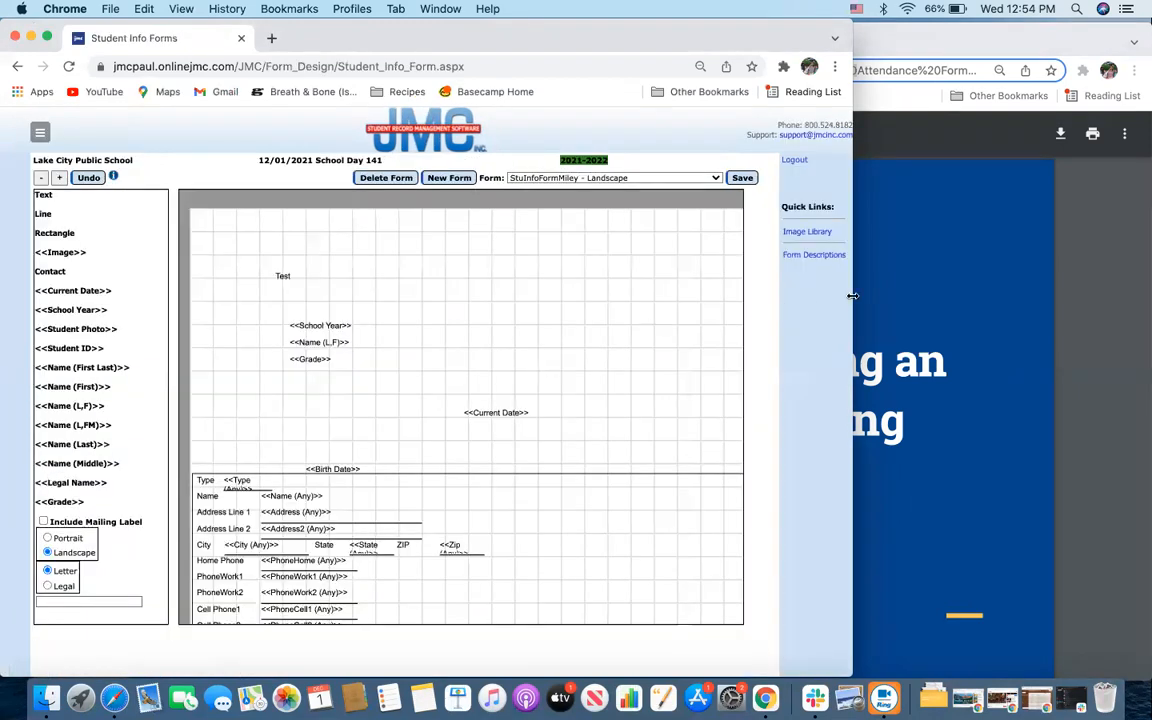
pyautogui.moveTo(852, 296); pyautogui.dragTo(1029, 289)
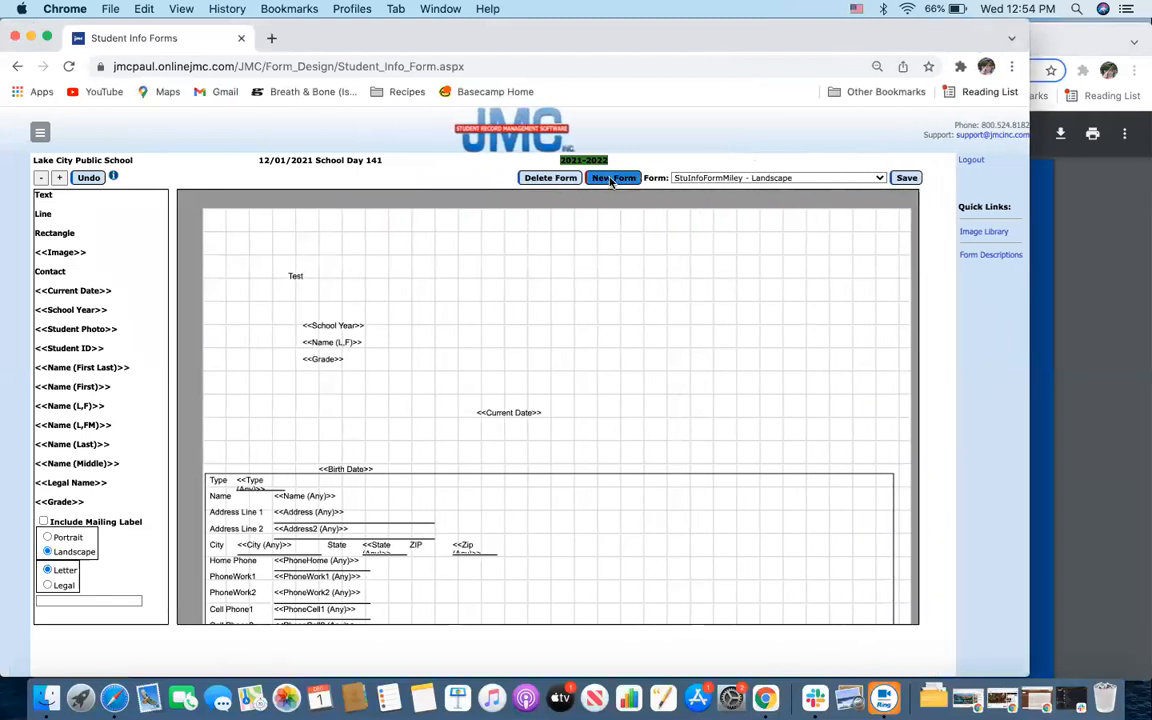
# Create a new student info form named "Absent 3 Letter" from the Blank Form template.
pyautogui.click(611, 179)
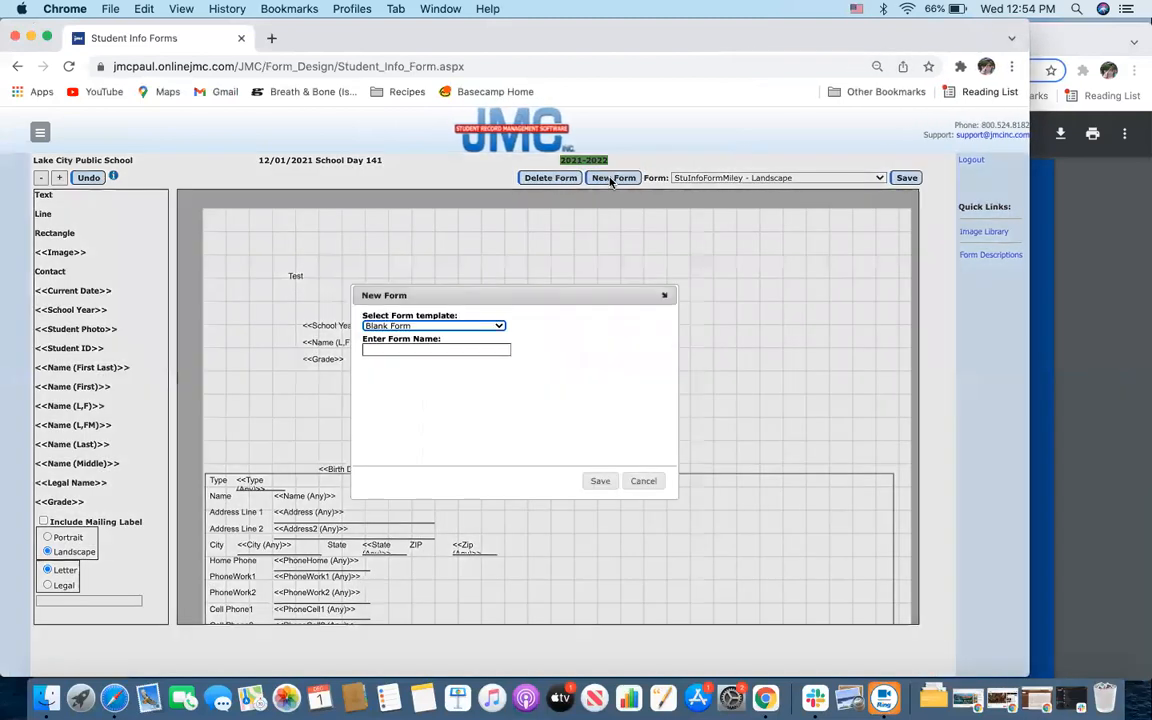
pyautogui.click(435, 325)
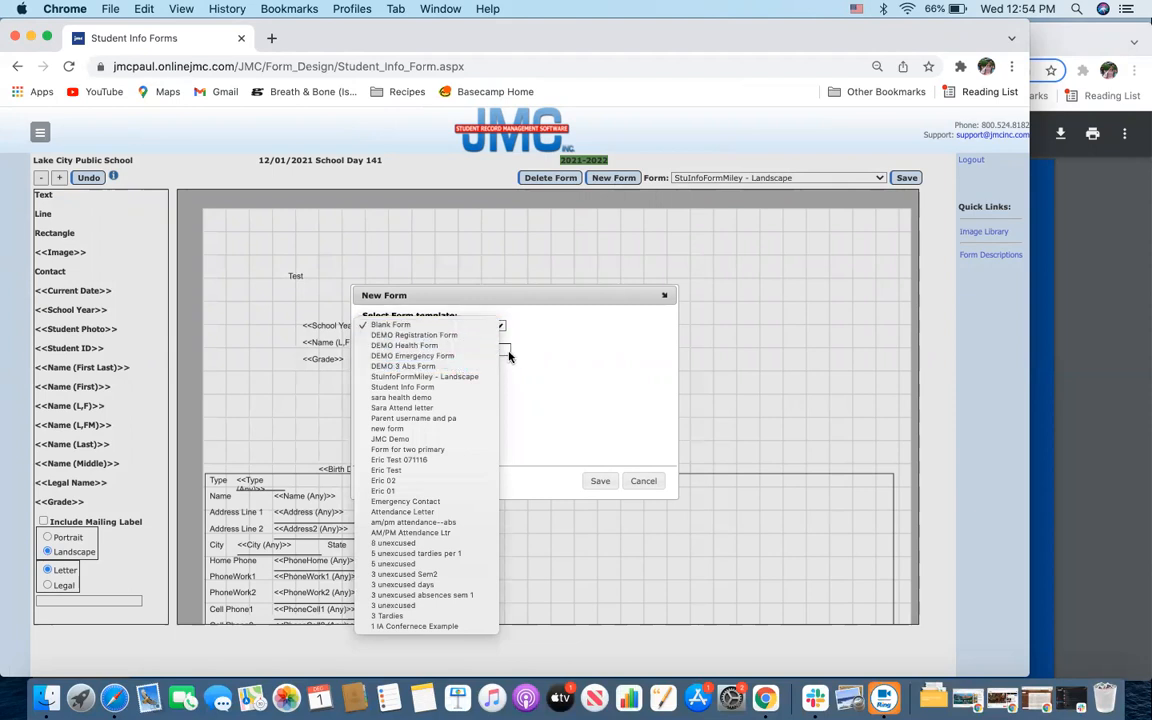
pyautogui.click(413, 326)
pyautogui.click(419, 350)
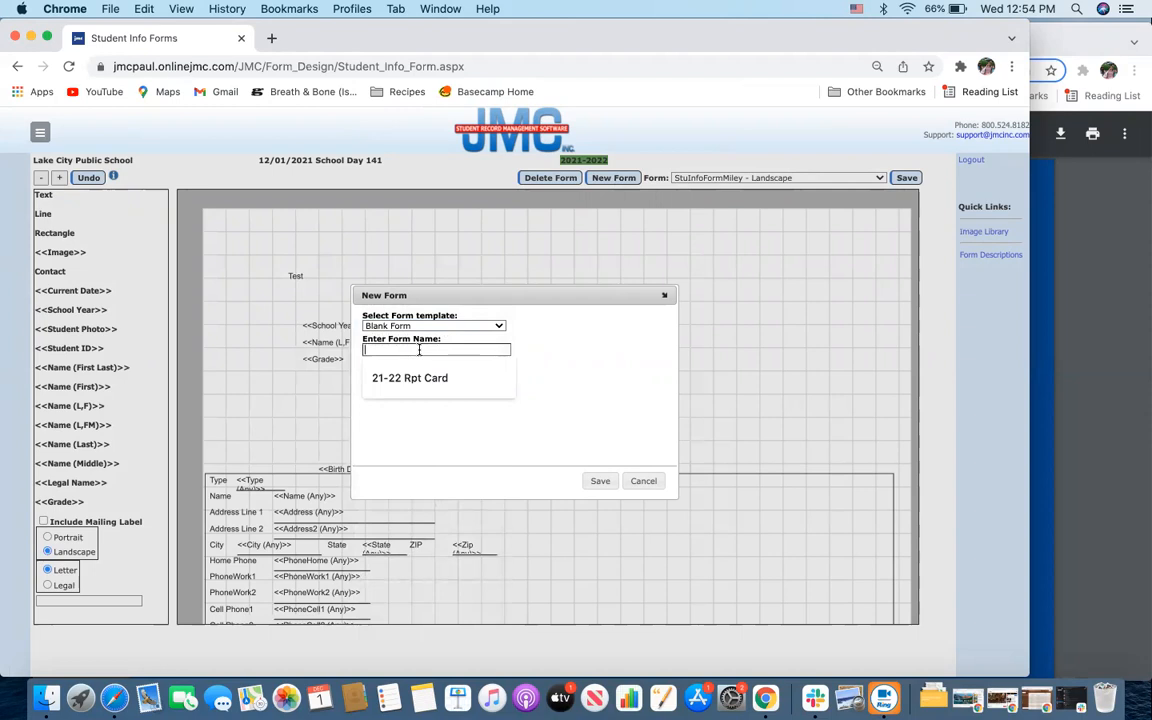
pyautogui.write('Abs')
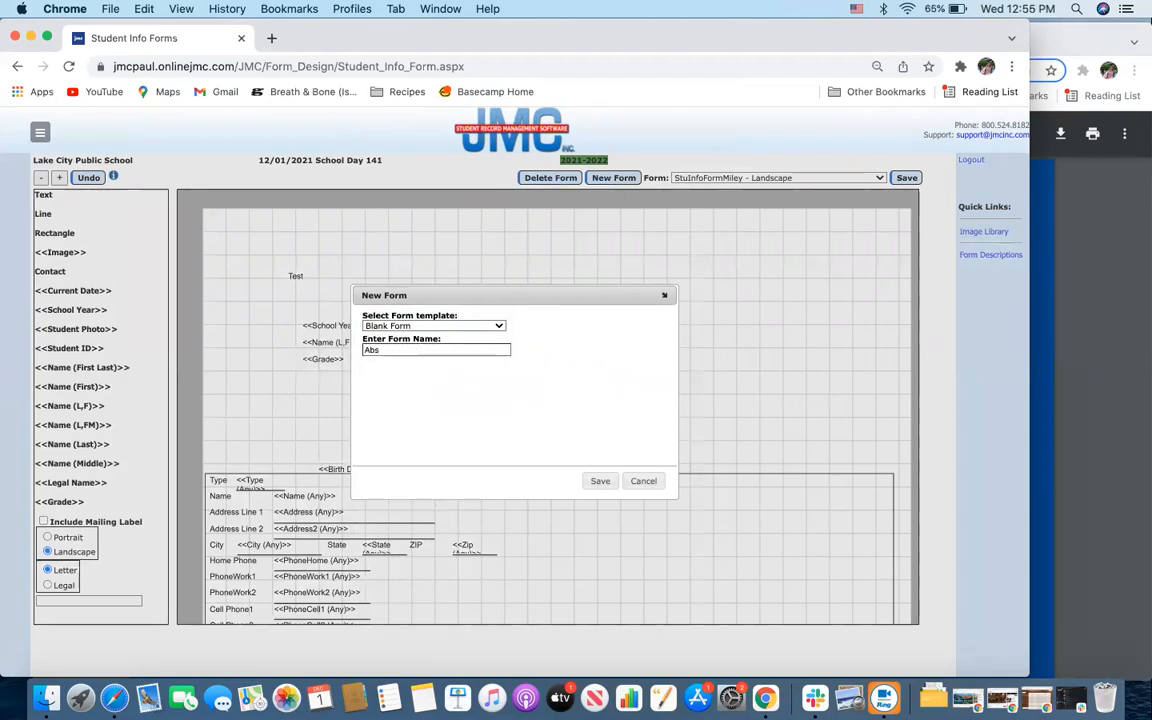
pyautogui.write('ent 3 Attendance le')
pyautogui.press('BackSpace')
pyautogui.press('BackSpace')
pyautogui.press('BackSpace')
pyautogui.press('BackSpace')
pyautogui.press('BackSpace')
pyautogui.press('BackSpace')
pyautogui.press('BackSpace')
pyautogui.press('BackSpace')
pyautogui.press('BackSpace')
pyautogui.press('BackSpace')
pyautogui.press('BackSpace')
pyautogui.press('BackSpace')
pyautogui.press('BackSpace')
pyautogui.write('Letter')
pyautogui.click(599, 481)
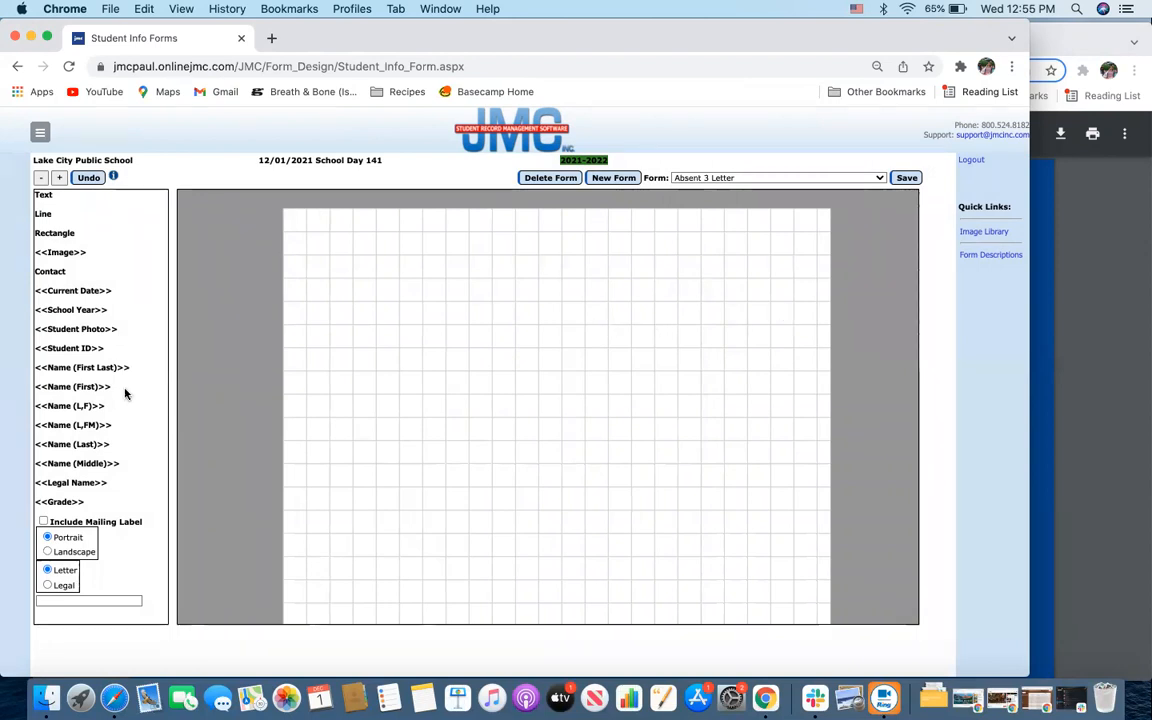
# Place the Per Attend - Absences field on the blank form at about X 142, Y 395.
pyautogui.scroll(-10, 125, 393)
pyautogui.scroll(-15, 125, 388)
pyautogui.scroll(10, 125, 388)
pyautogui.scroll(-8, 125, 393)
pyautogui.scroll(-15, 125, 393)
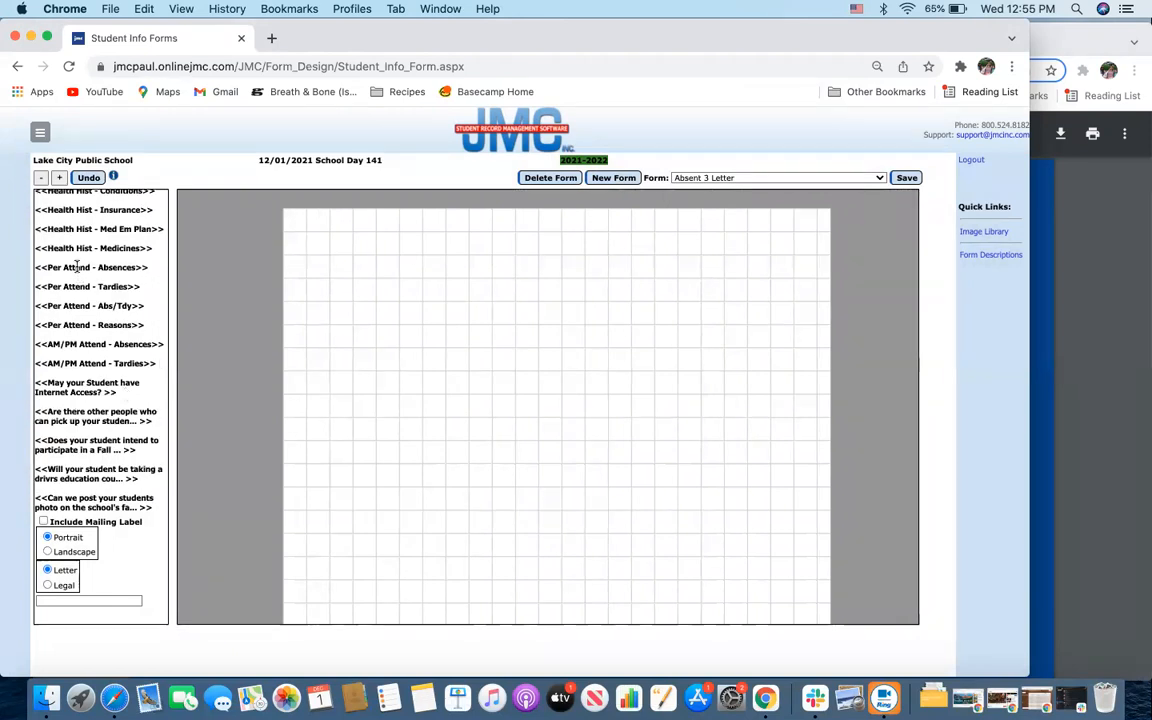
pyautogui.moveTo(76, 267); pyautogui.dragTo(452, 568)
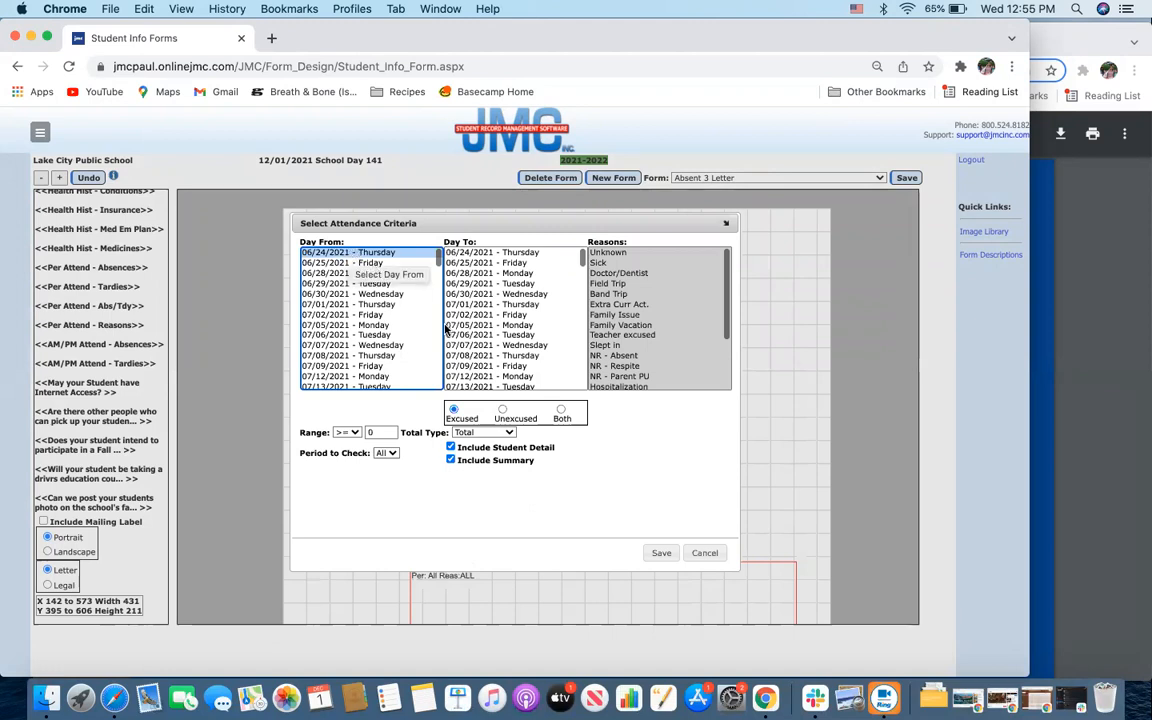
# Set the period attendance criteria's Day To date to 12/17/2021 - Friday.
pyautogui.scroll(-5, 527, 368)
pyautogui.scroll(-10, 527, 368)
pyautogui.scroll(-2, 527, 370)
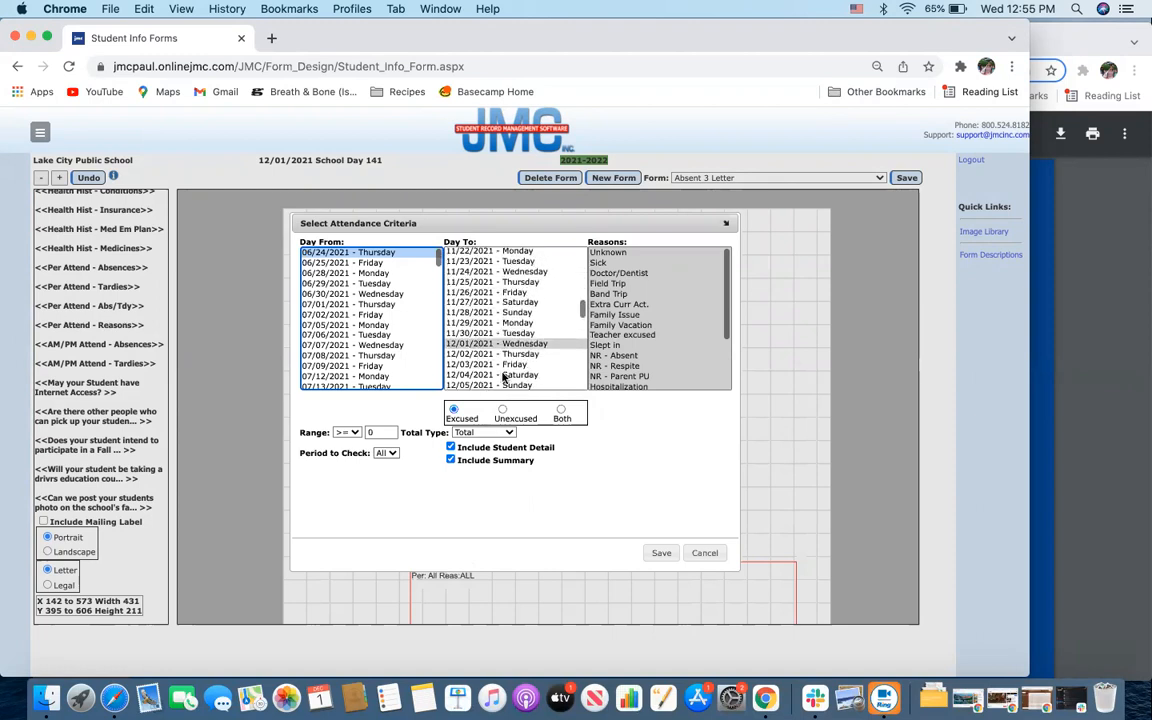
pyautogui.scroll(-3, 505, 376)
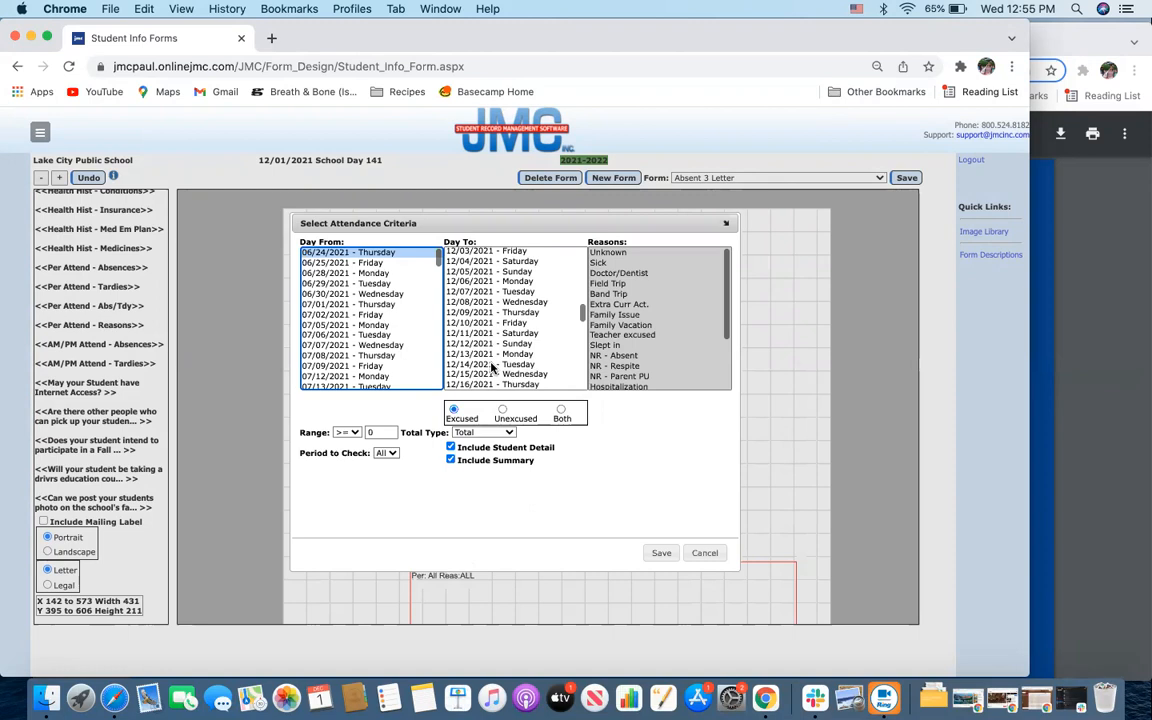
pyautogui.scroll(-2, 491, 368)
pyautogui.click(490, 346)
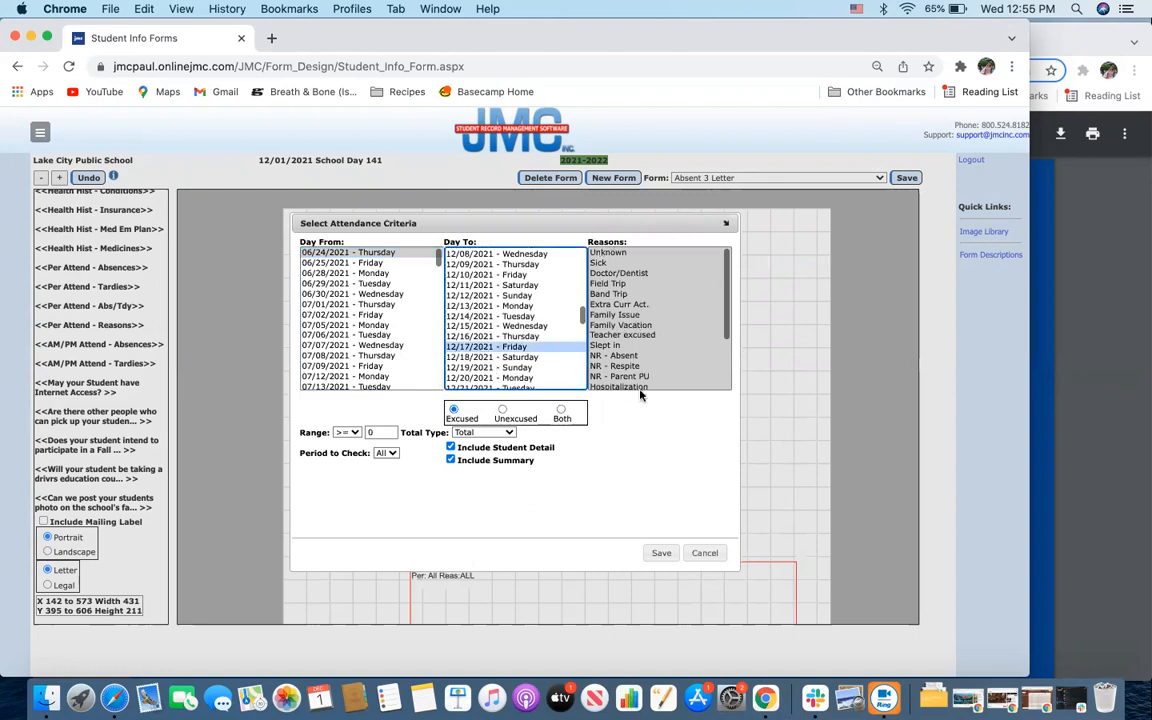
# Include both excused and unexcused absences, set the range to >= 3 with total type Total, and save the attendance criteria.
pyautogui.click(561, 410)
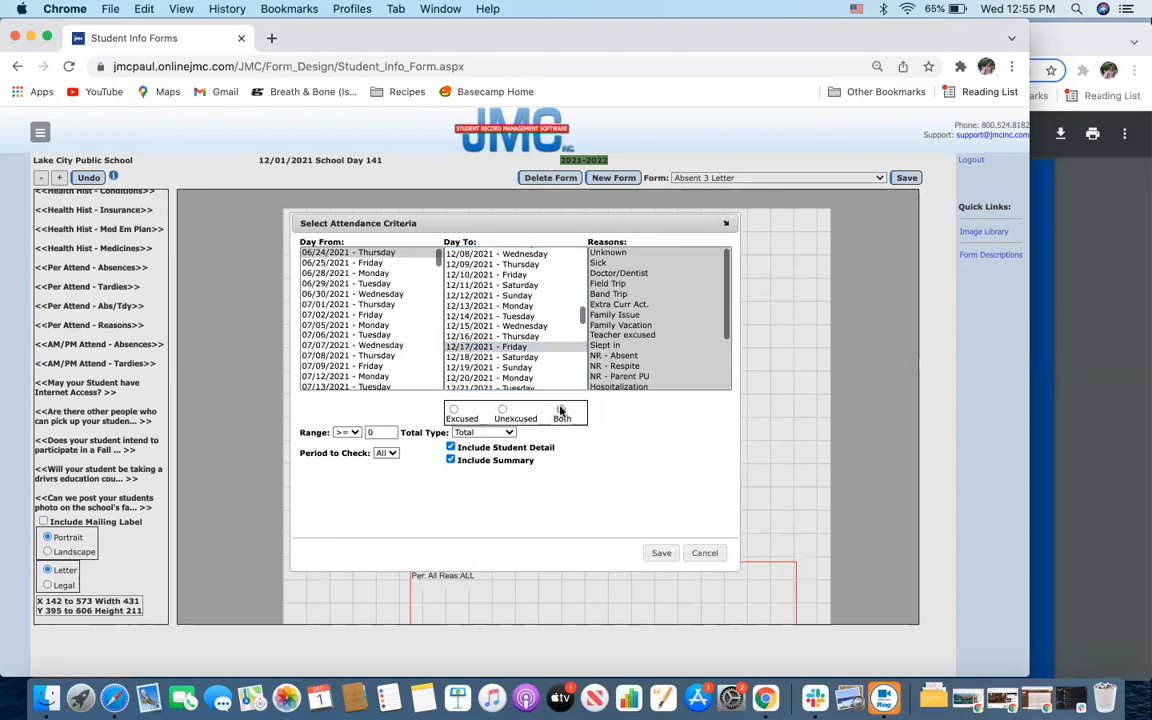
pyautogui.click(350, 433)
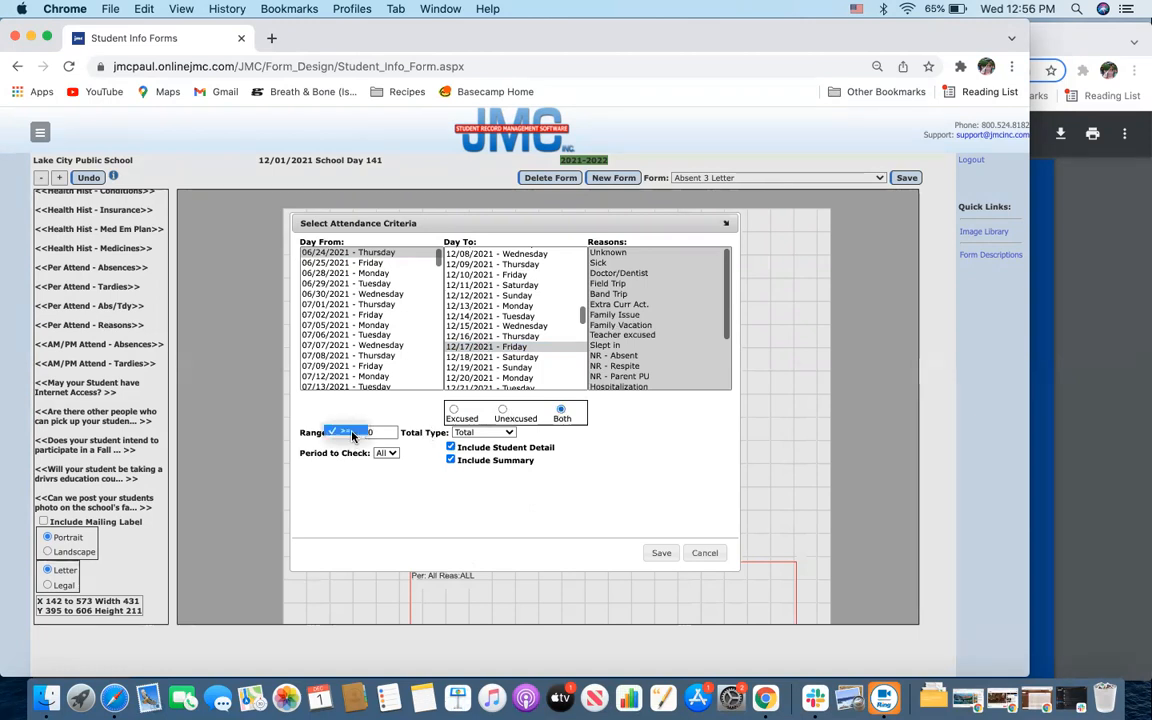
pyautogui.click(346, 432)
pyautogui.doubleClick(383, 433)
pyautogui.write('3')
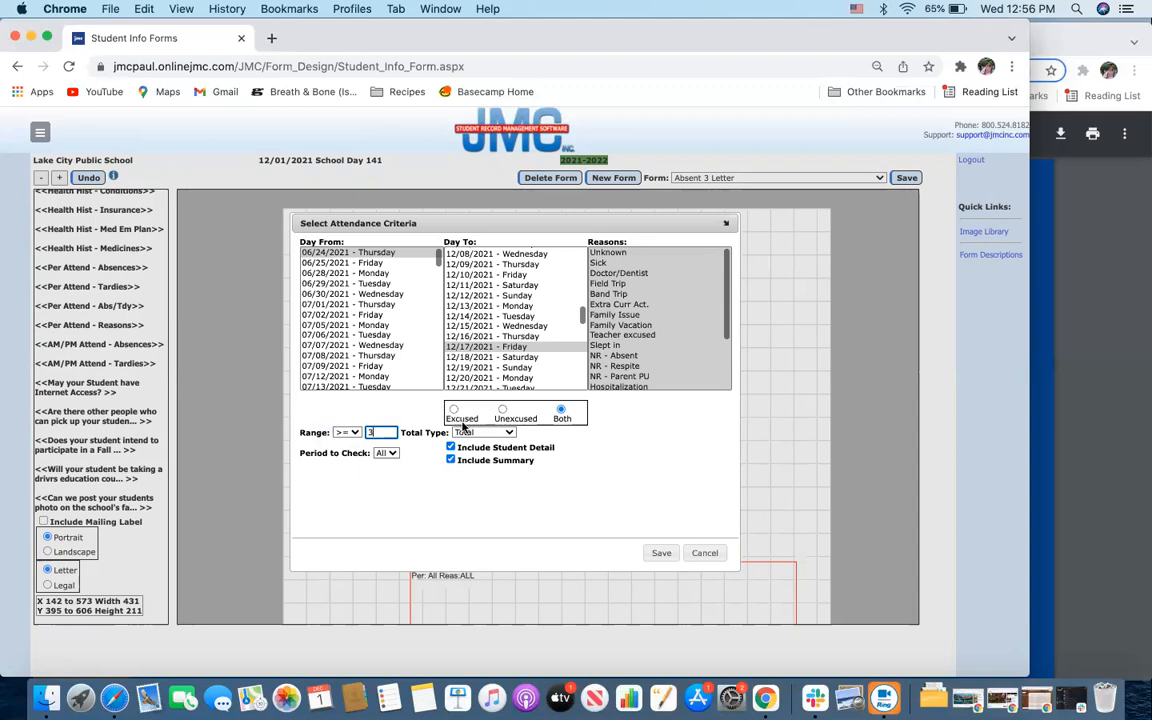
pyautogui.click(473, 437)
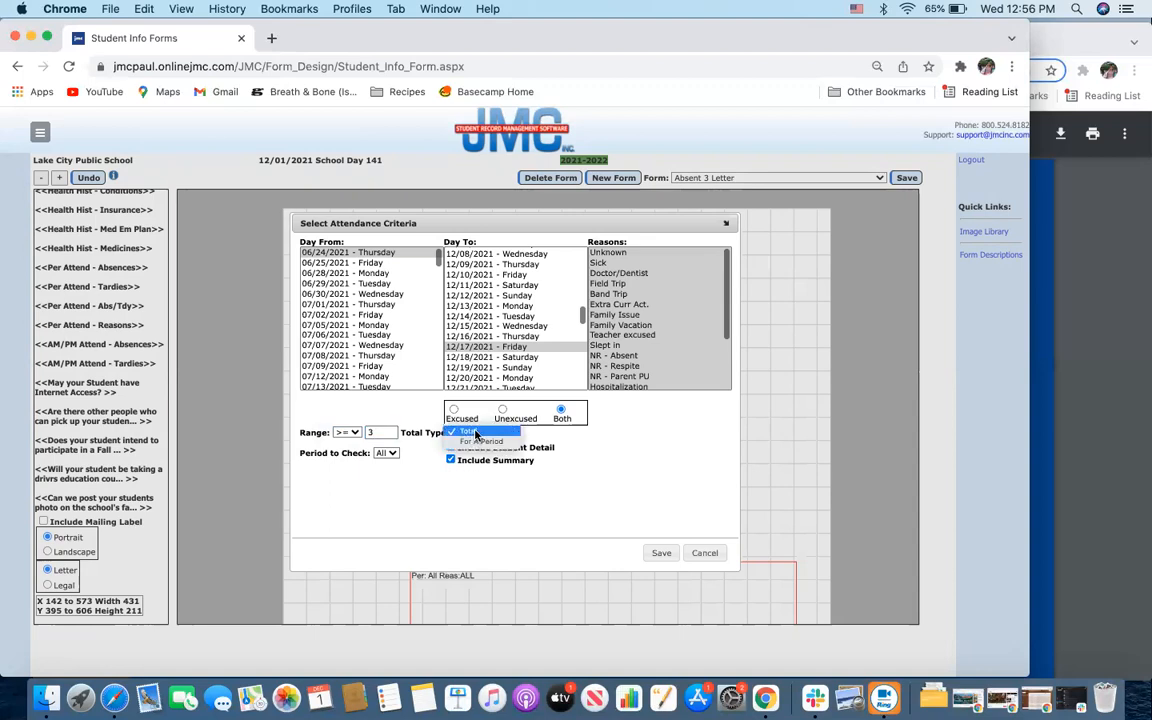
pyautogui.click(432, 395)
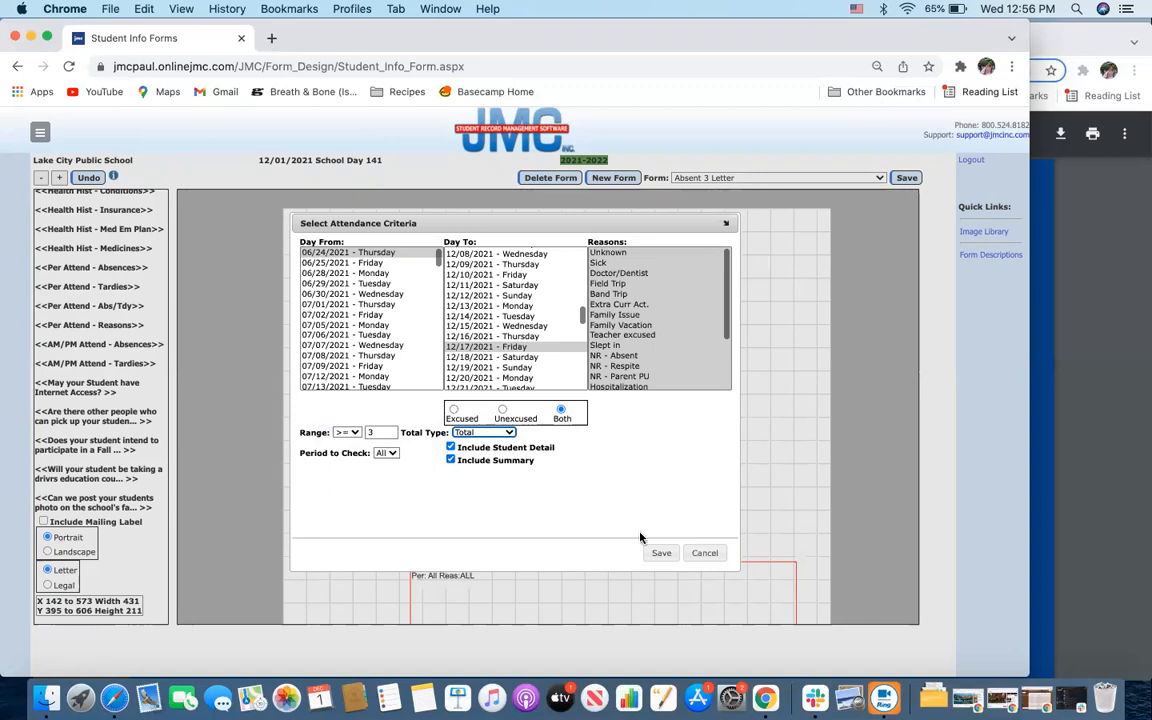
pyautogui.click(661, 555)
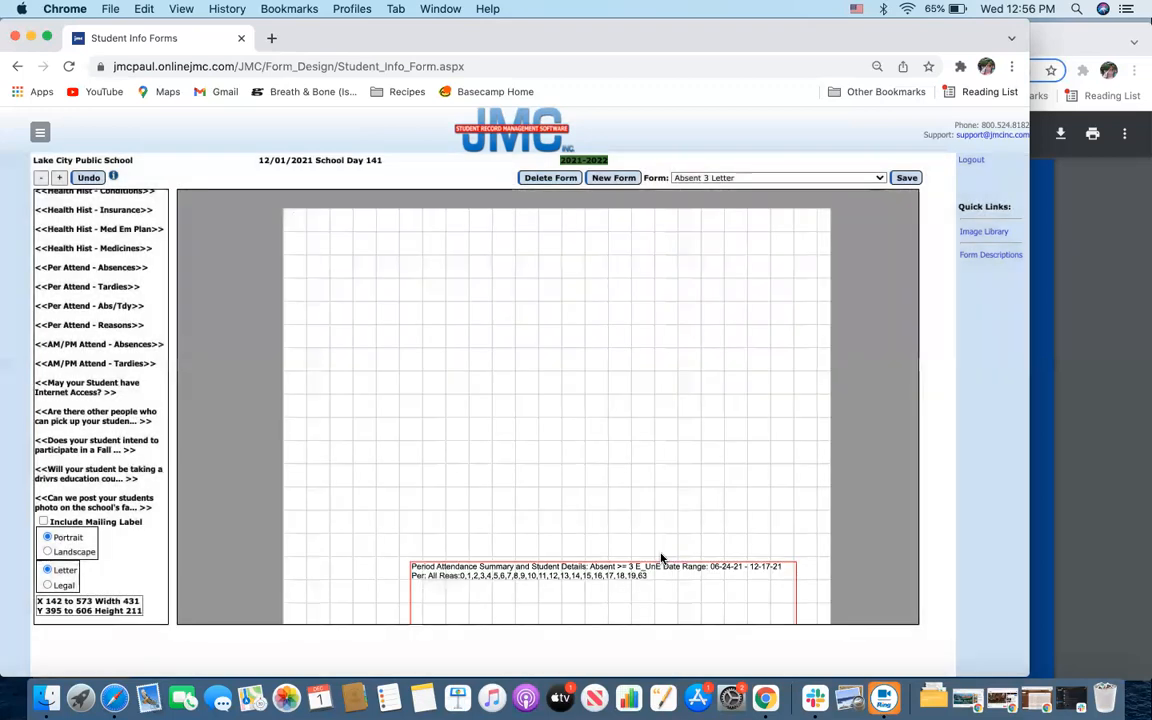
# Move the period attendance block down the form to about X 107, Y 604.
pyautogui.scroll(-3, 688, 479)
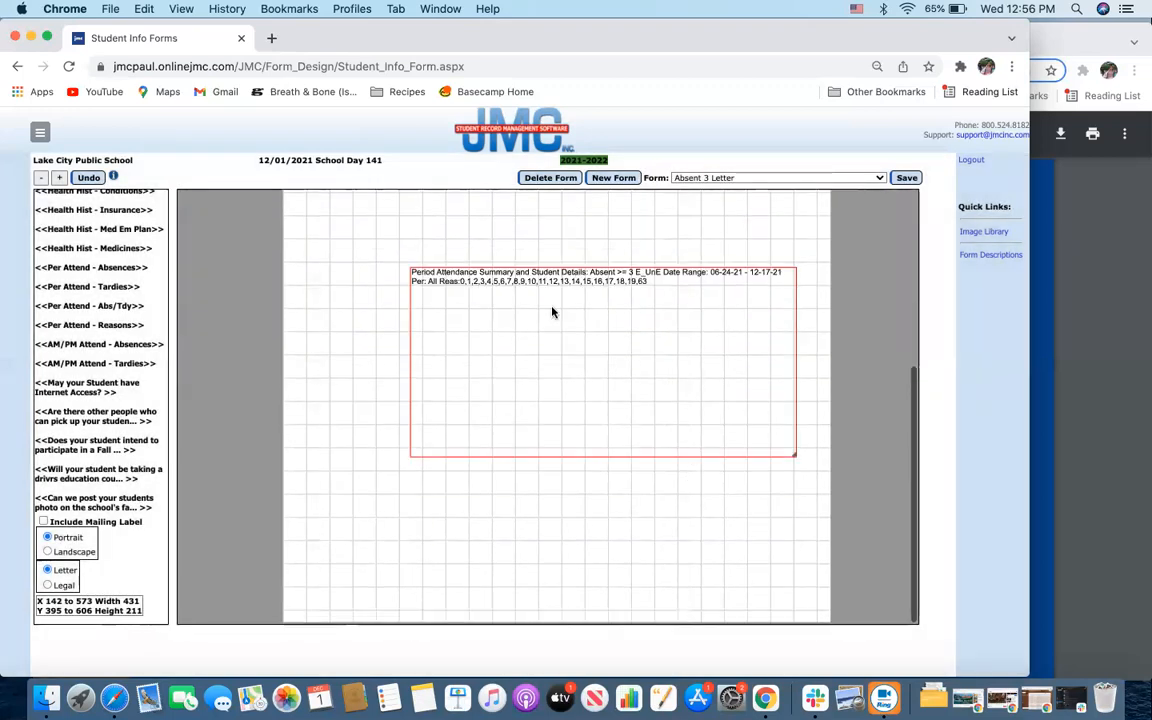
pyautogui.moveTo(557, 308); pyautogui.dragTo(522, 494)
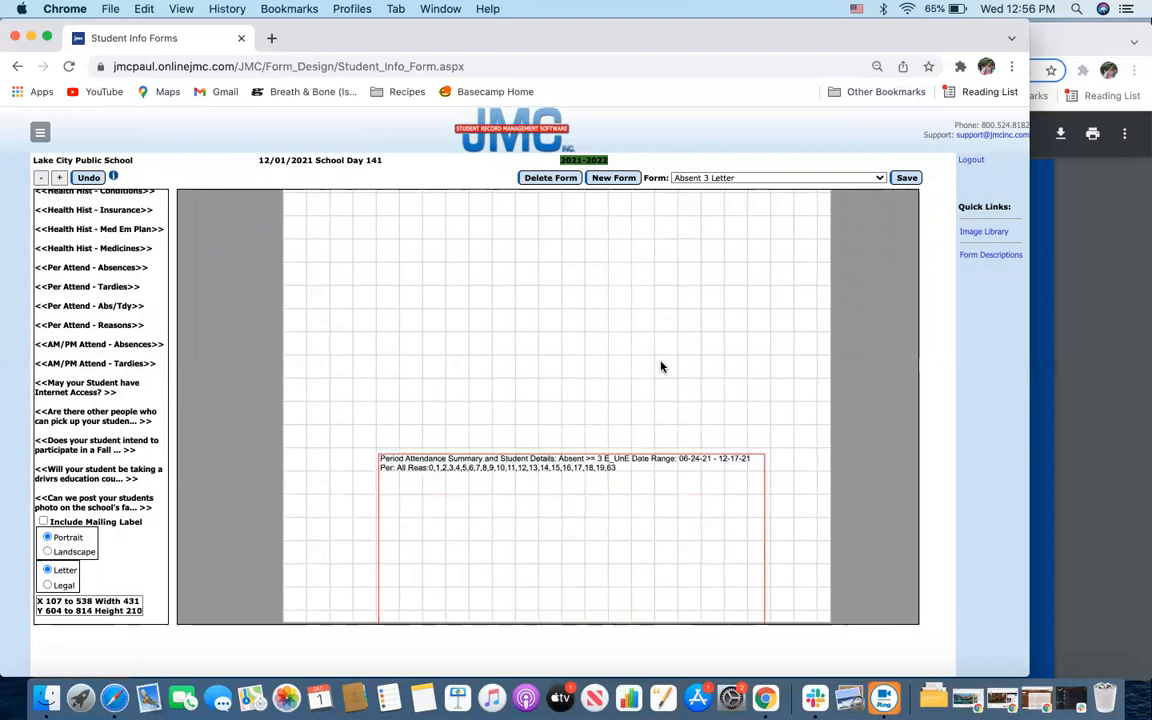
pyautogui.scroll(5, 663, 368)
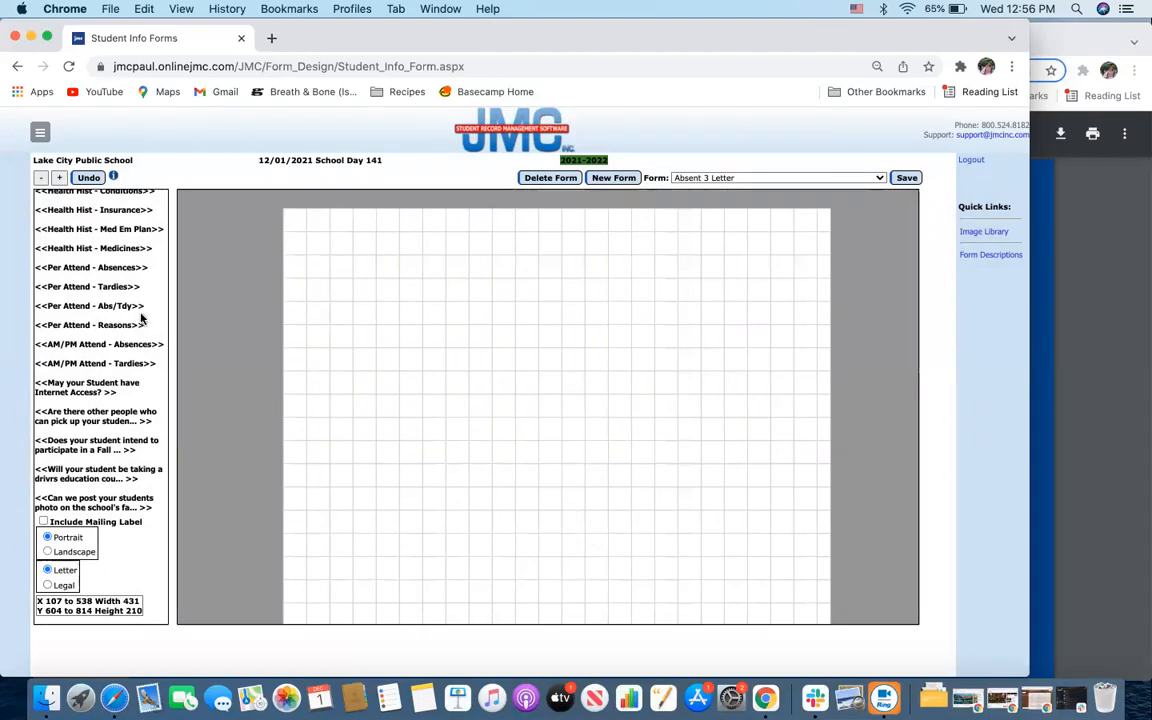
pyautogui.scroll(-1, 442, 340)
pyautogui.scroll(-3, 442, 340)
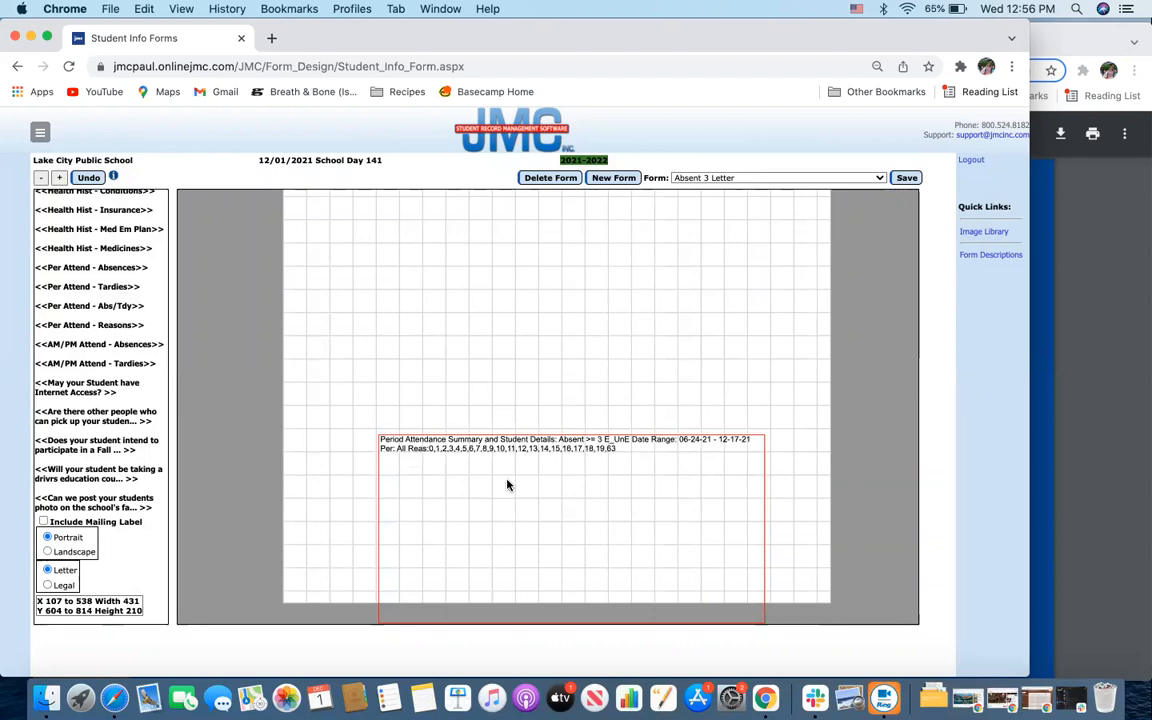
pyautogui.scroll(2, 601, 348)
pyautogui.scroll(3, 601, 348)
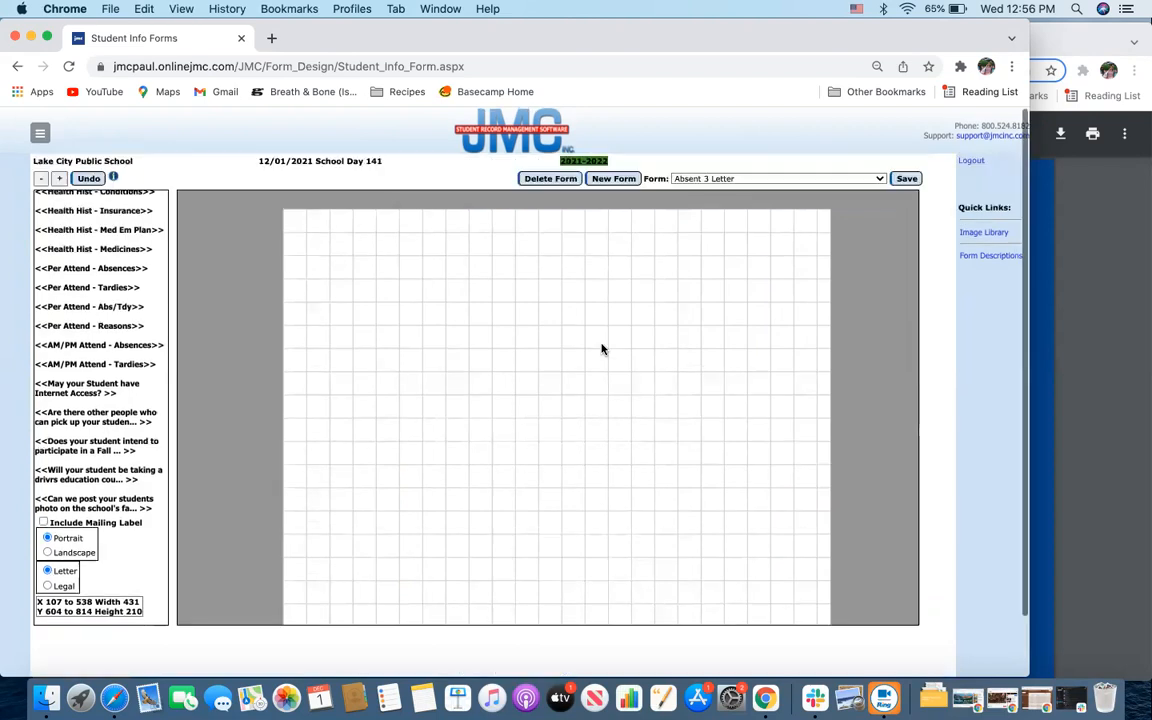
# Place a Text element near the top of the form at about X 181, Y 40 and enlarge it to about 218 by 37.
pyautogui.scroll(4, 95, 280)
pyautogui.scroll(1, 95, 280)
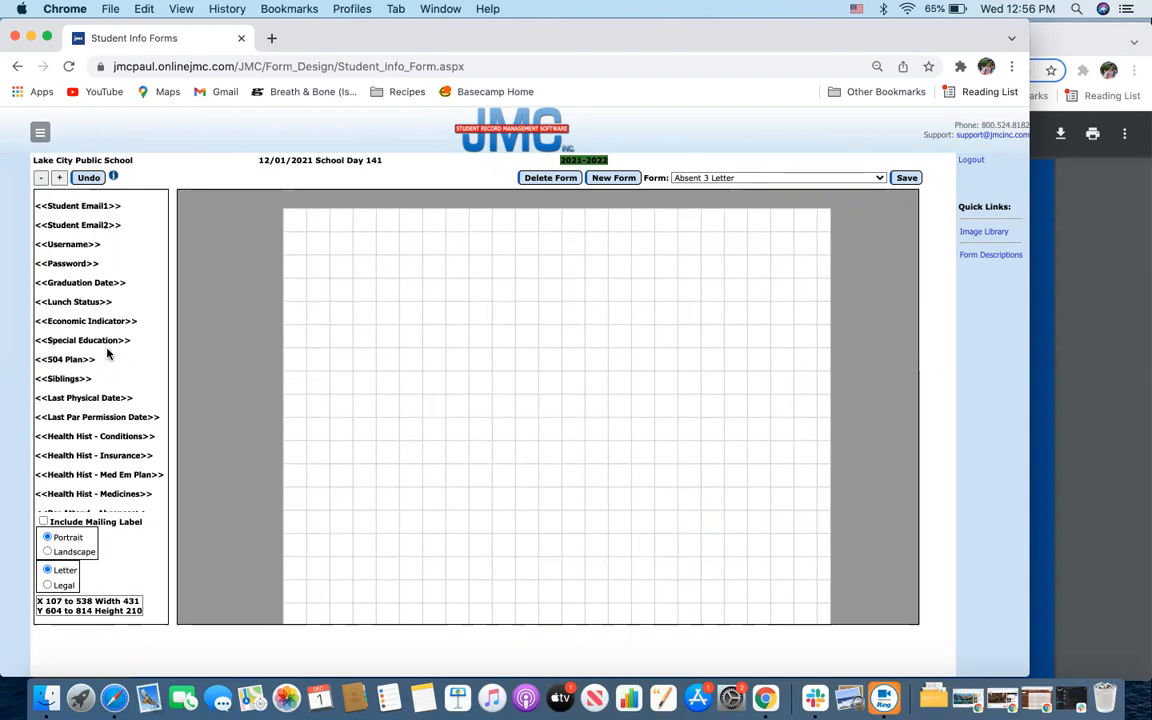
pyautogui.scroll(8, 107, 352)
pyautogui.scroll(10, 107, 352)
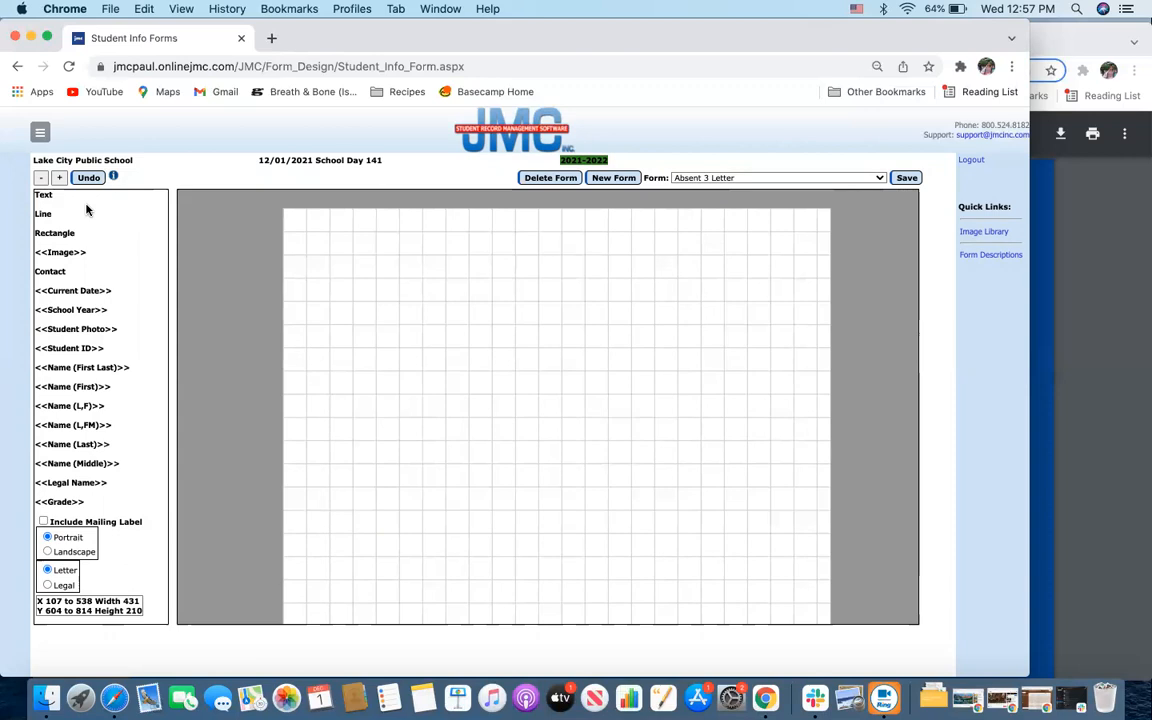
pyautogui.moveTo(43, 194); pyautogui.dragTo(346, 312)
pyautogui.click(369, 275)
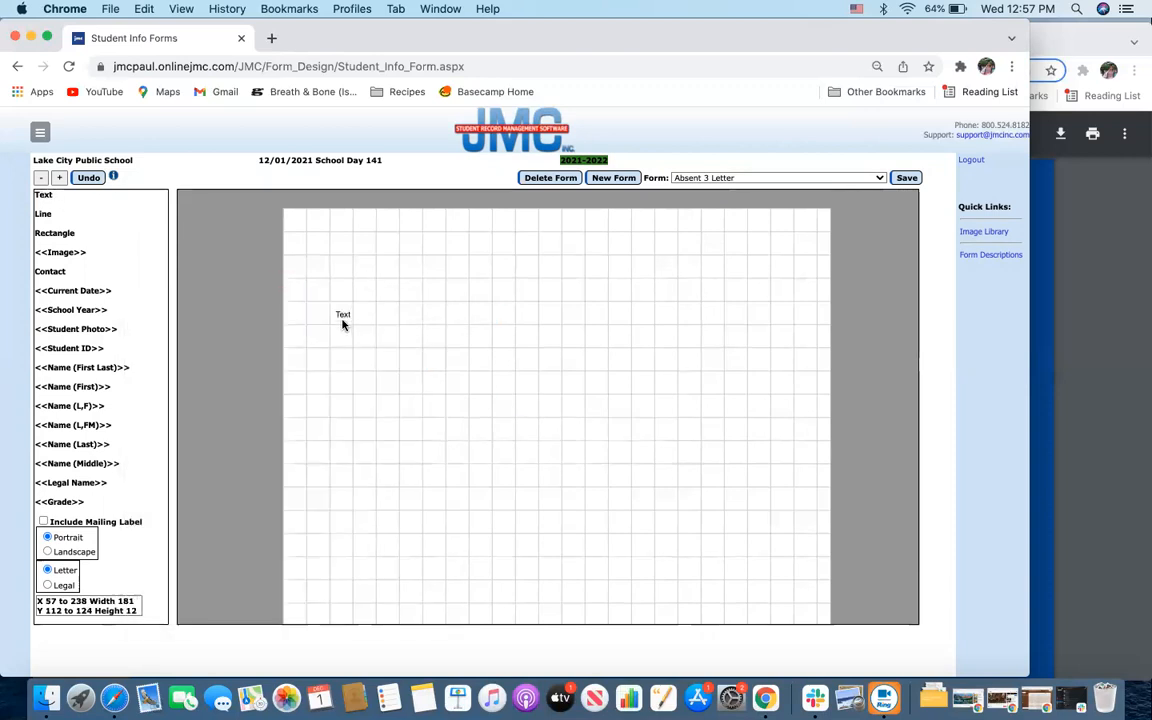
pyautogui.click(342, 316)
pyautogui.moveTo(340, 315); pyautogui.dragTo(464, 250)
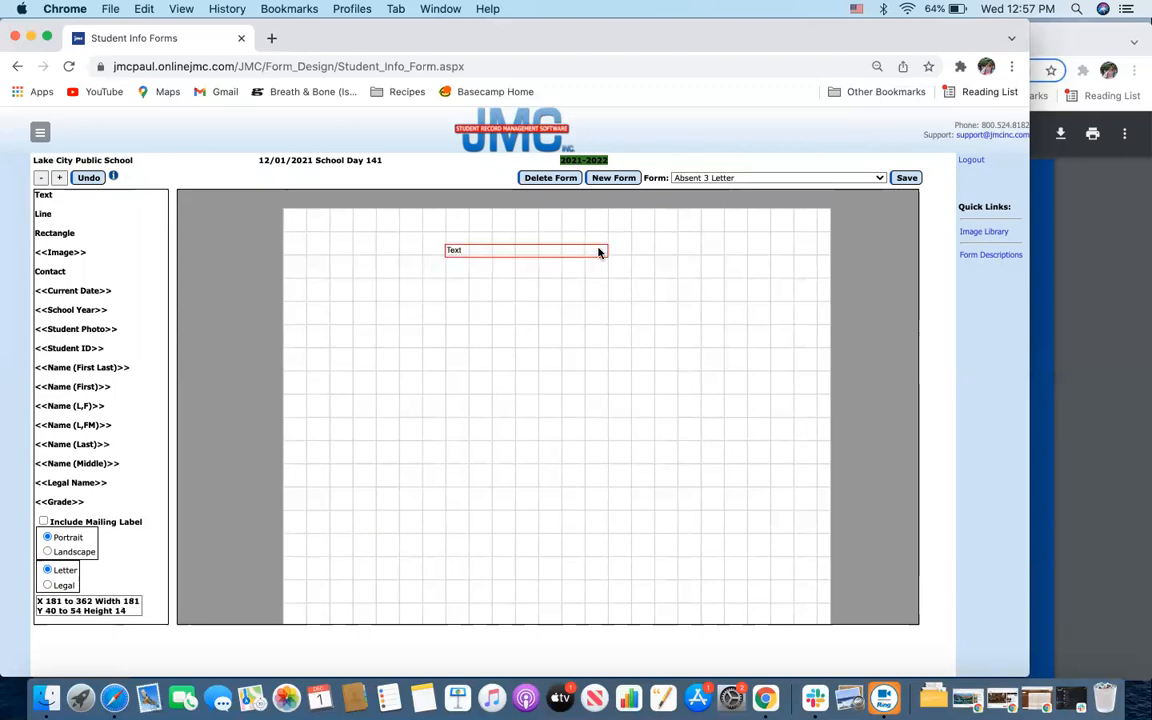
pyautogui.moveTo(604, 259); pyautogui.dragTo(639, 276)
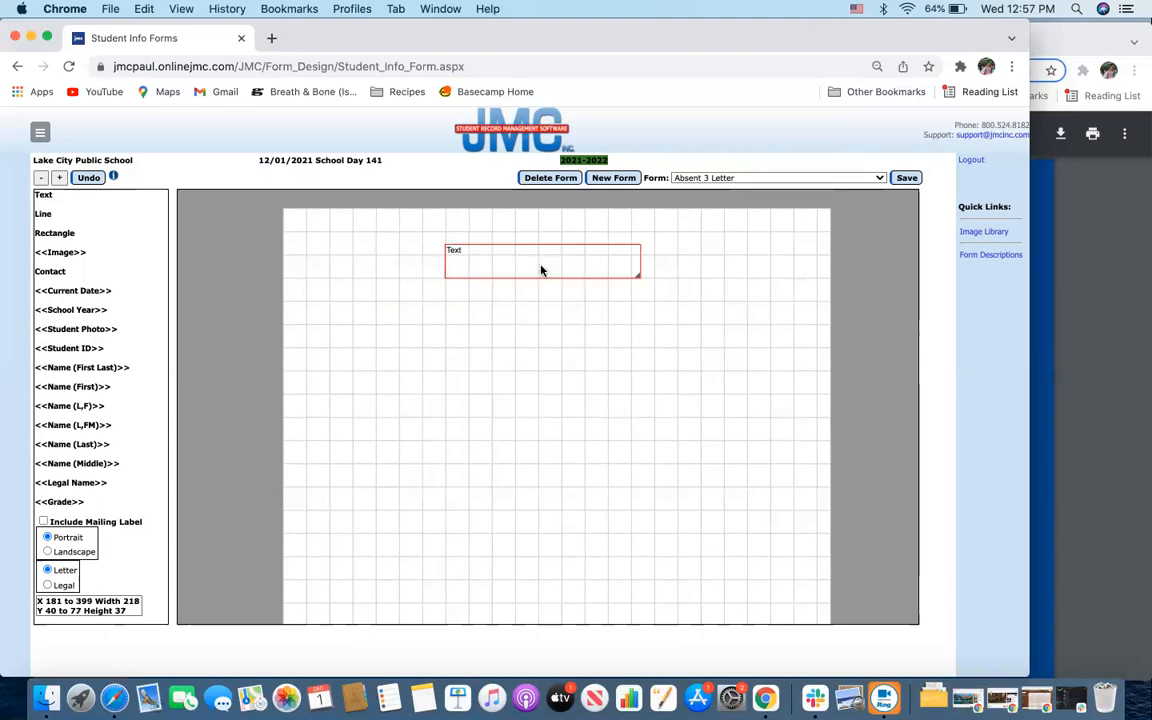
# Replace the placeholder in the top text box with "Attendance Letter".
pyautogui.click(541, 270)
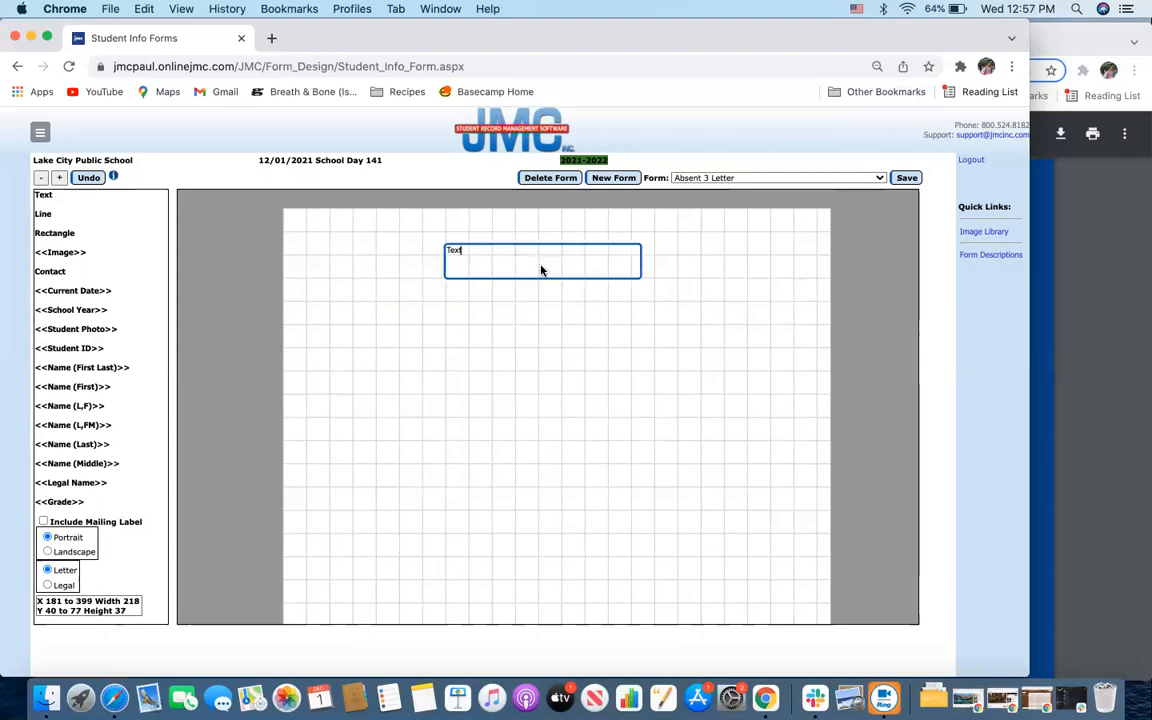
pyautogui.press('super+a')
pyautogui.write('Attendance Letter')
pyautogui.click(553, 316)
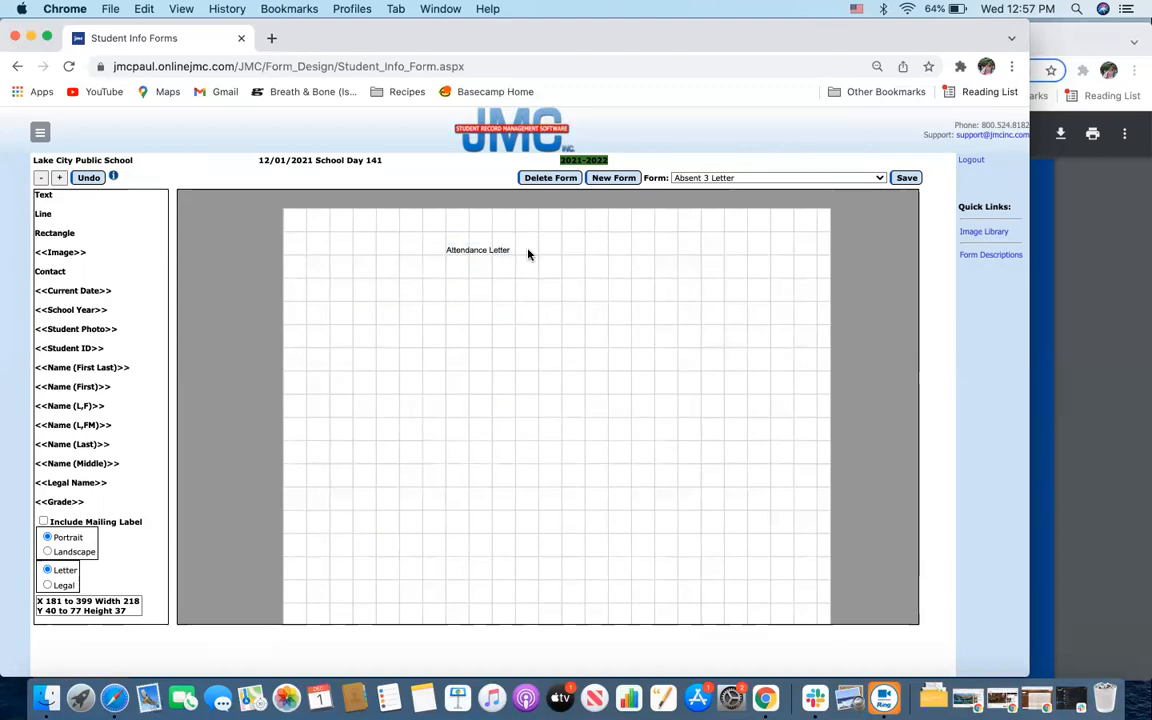
# Format the "Attendance Letter" title as bold, centered 14pt text with a frame.
pyautogui.click(517, 261)
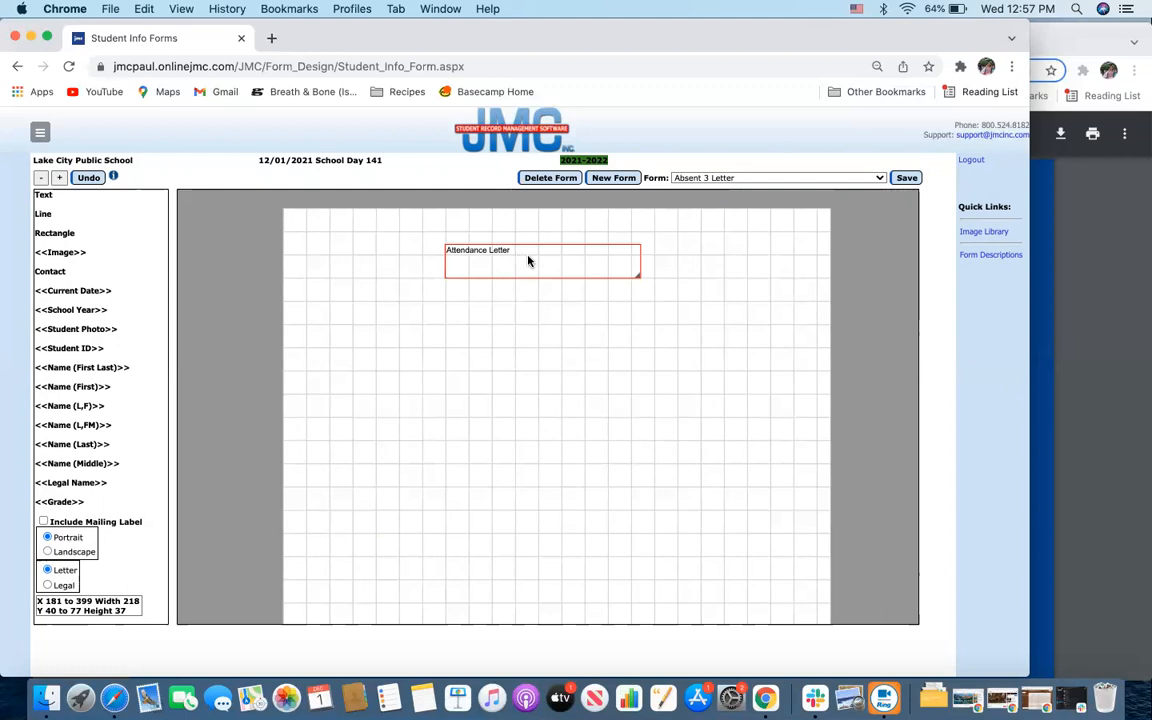
pyautogui.rightClick(529, 261)
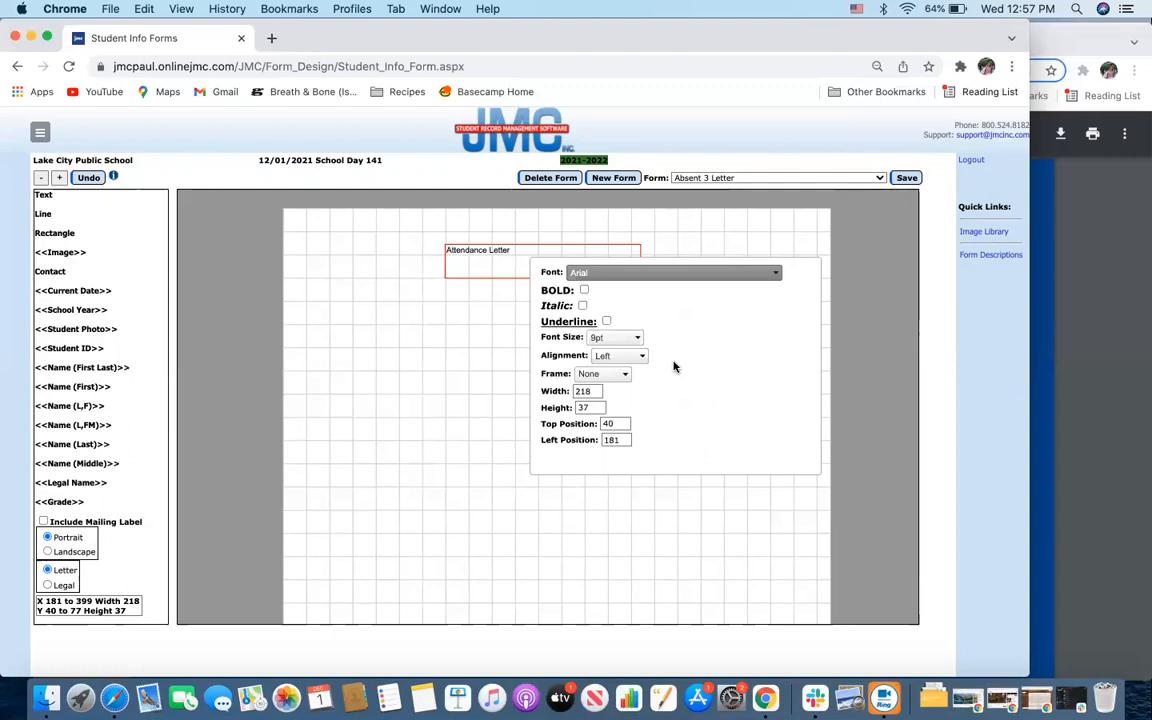
pyautogui.click(584, 290)
pyautogui.click(608, 358)
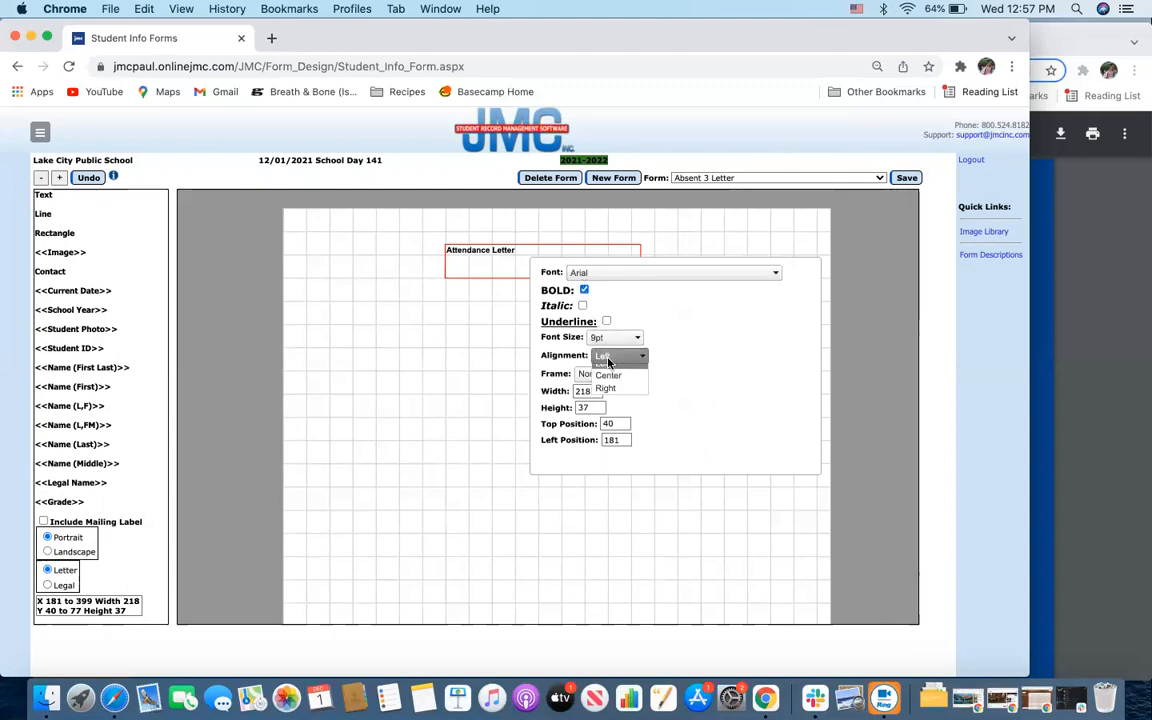
pyautogui.click(608, 375)
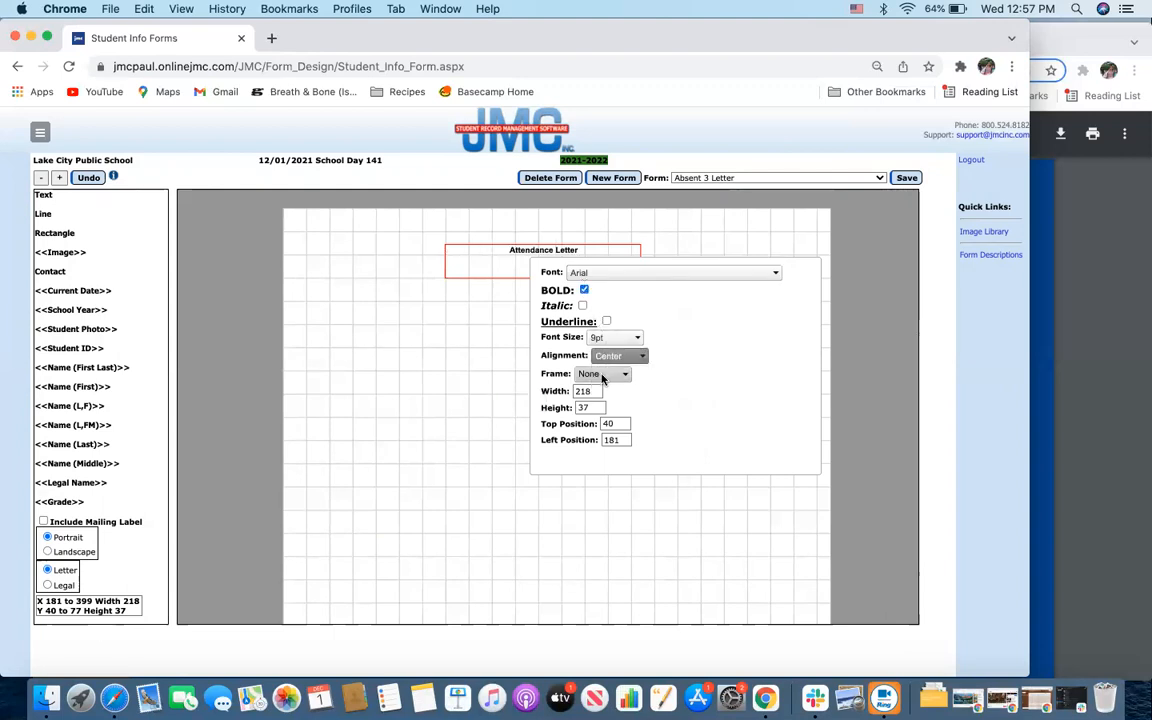
pyautogui.click(602, 375)
pyautogui.click(590, 400)
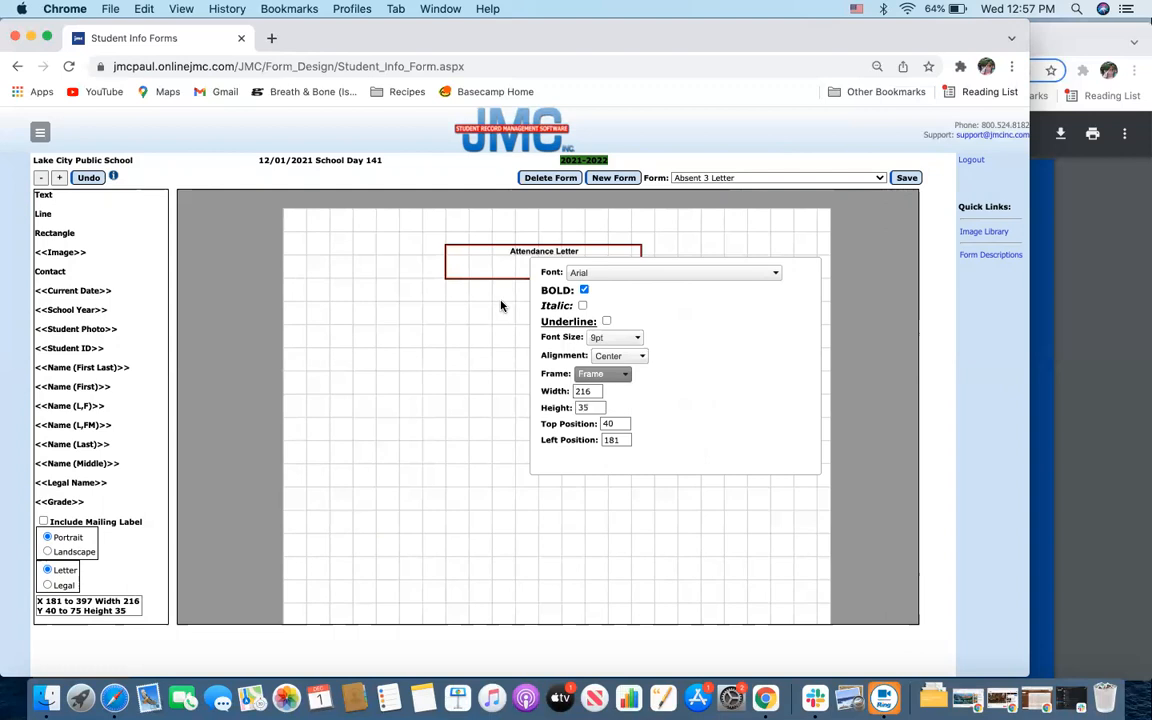
pyautogui.click(600, 337)
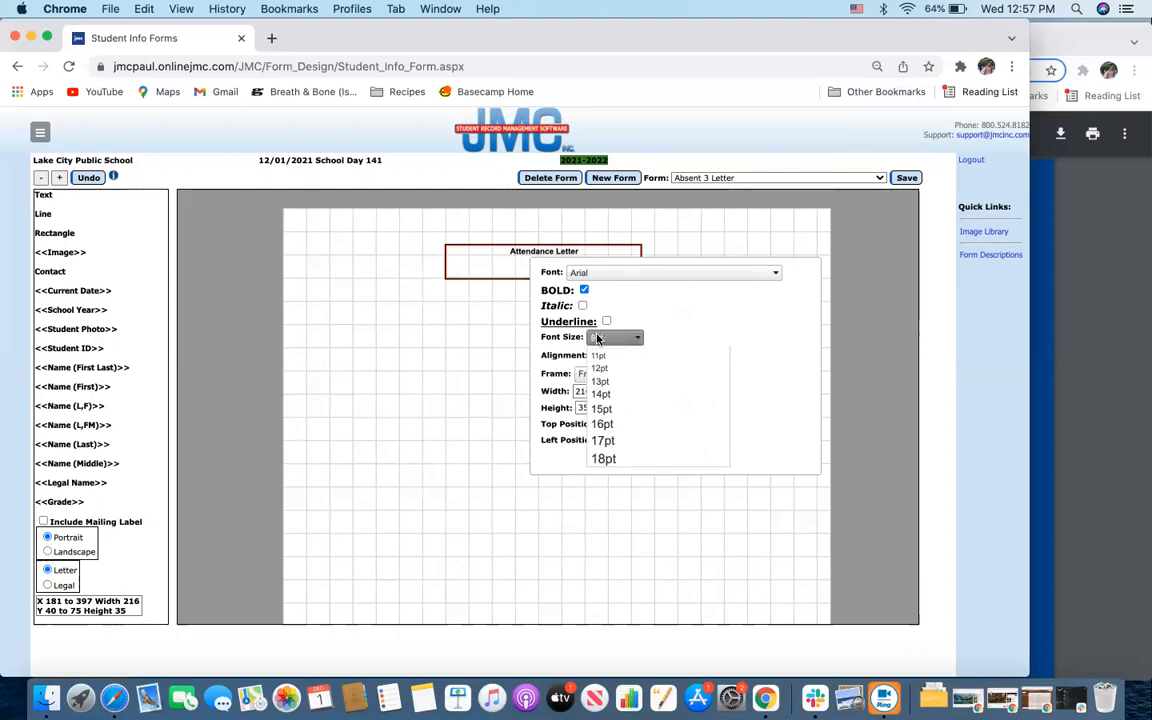
pyautogui.click(605, 415)
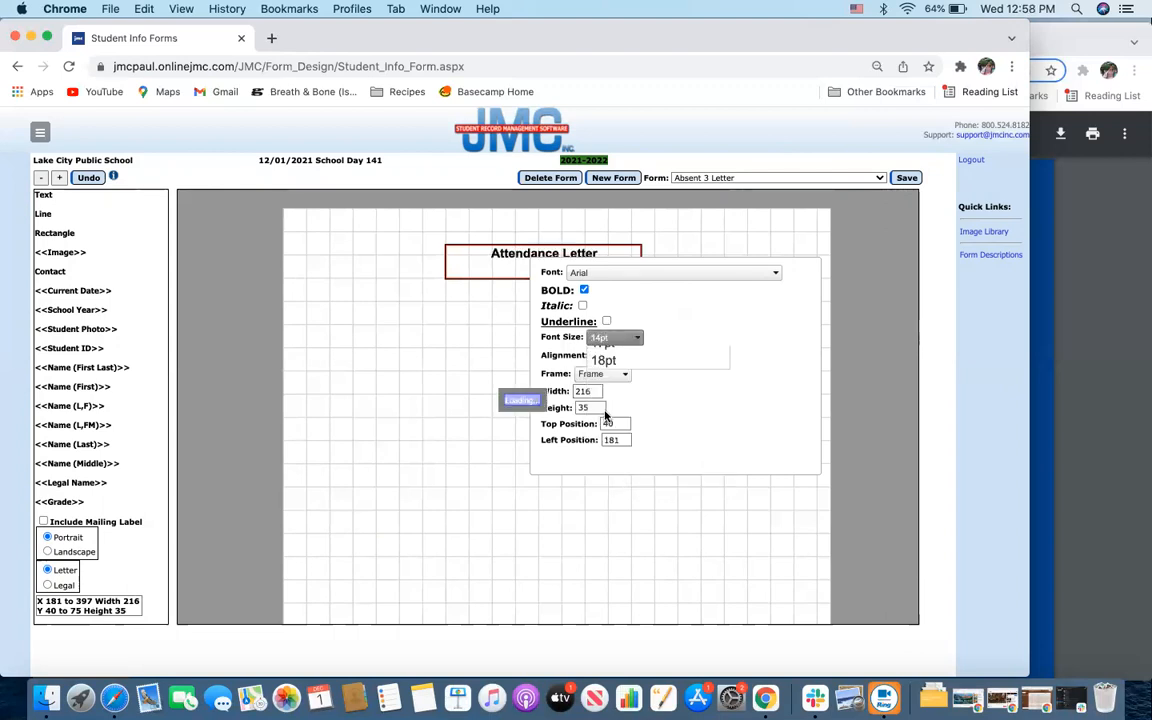
pyautogui.click(480, 366)
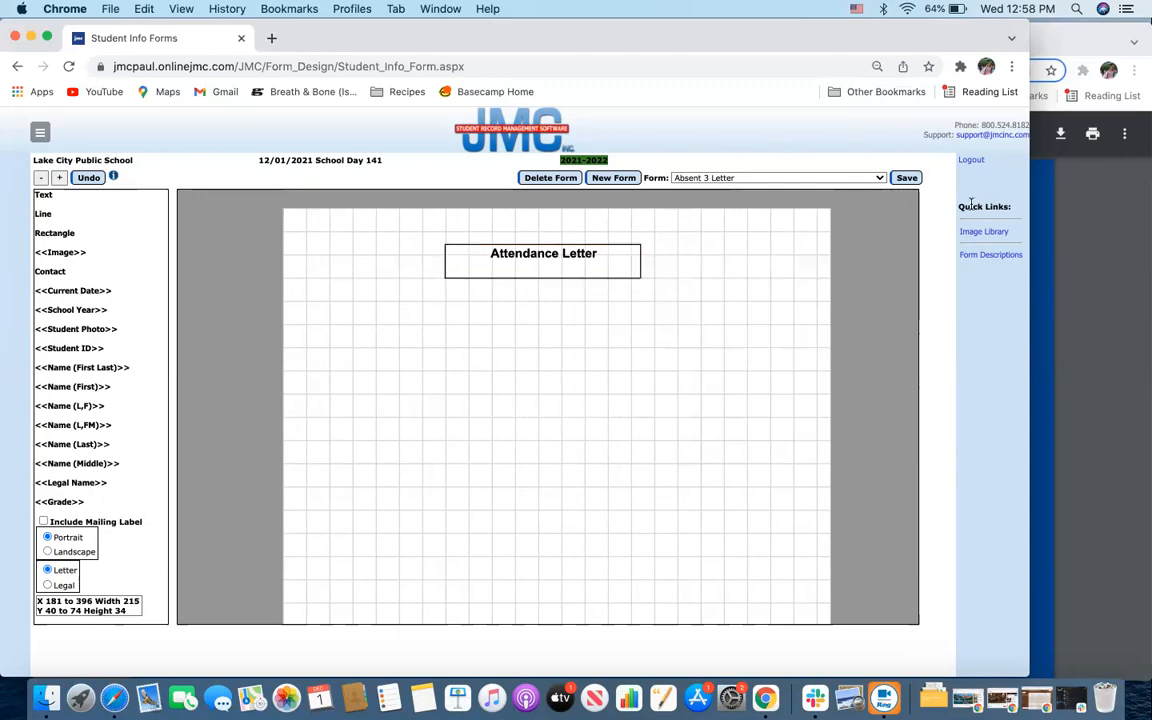
# Save the form and reposition the "Attendance Letter" title to about X 203, Y 43.
pyautogui.click(905, 178)
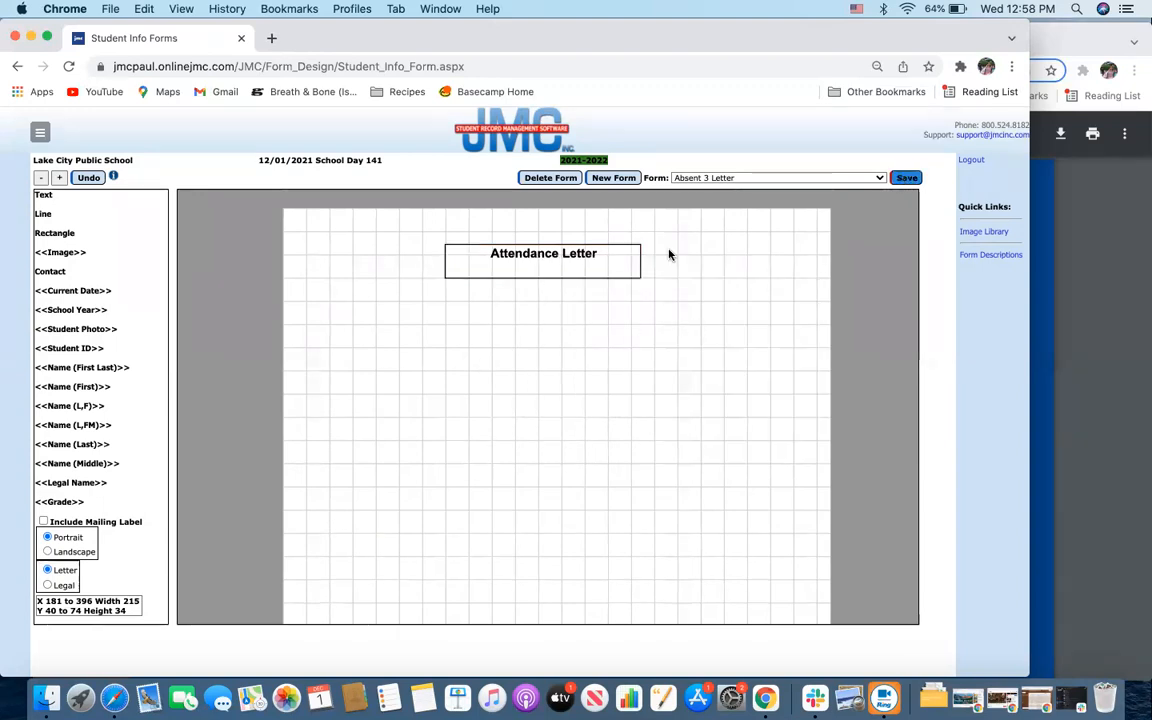
pyautogui.click(597, 270)
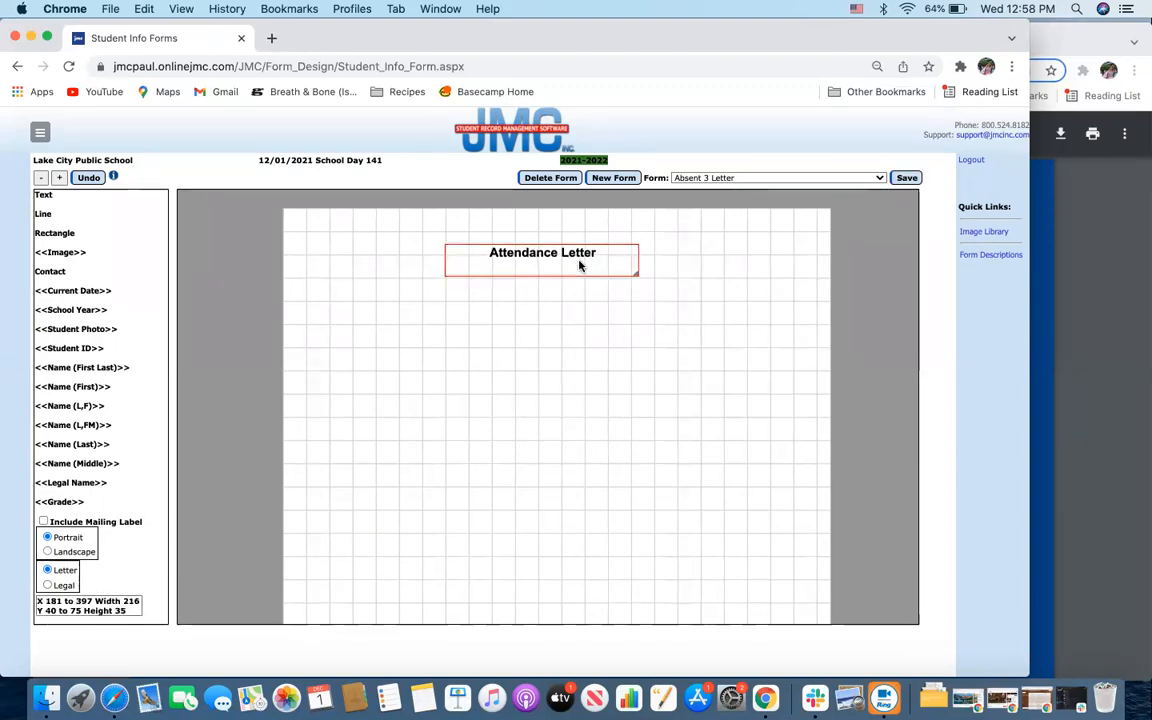
pyautogui.moveTo(589, 265); pyautogui.dragTo(602, 268)
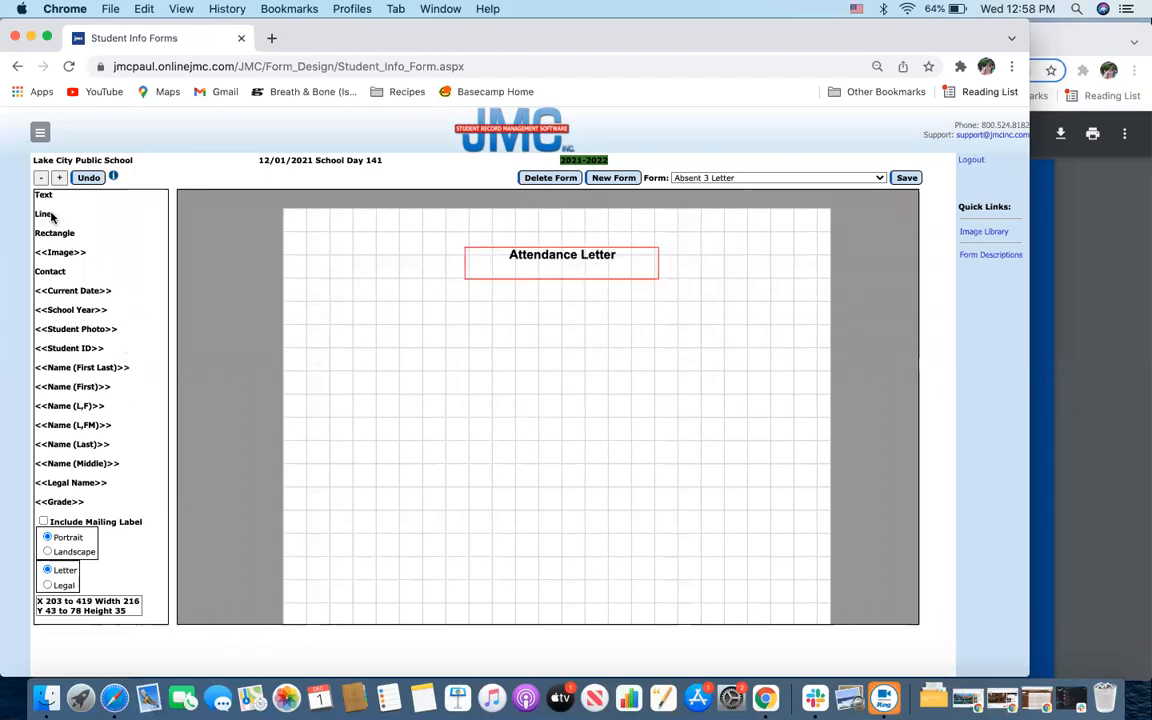
# Place a second Text element below the title at about X 79, Y 177, enlarge it to about 269 by 58, and open its text for editing.
pyautogui.moveTo(43, 195); pyautogui.dragTo(360, 372)
pyautogui.click(409, 372)
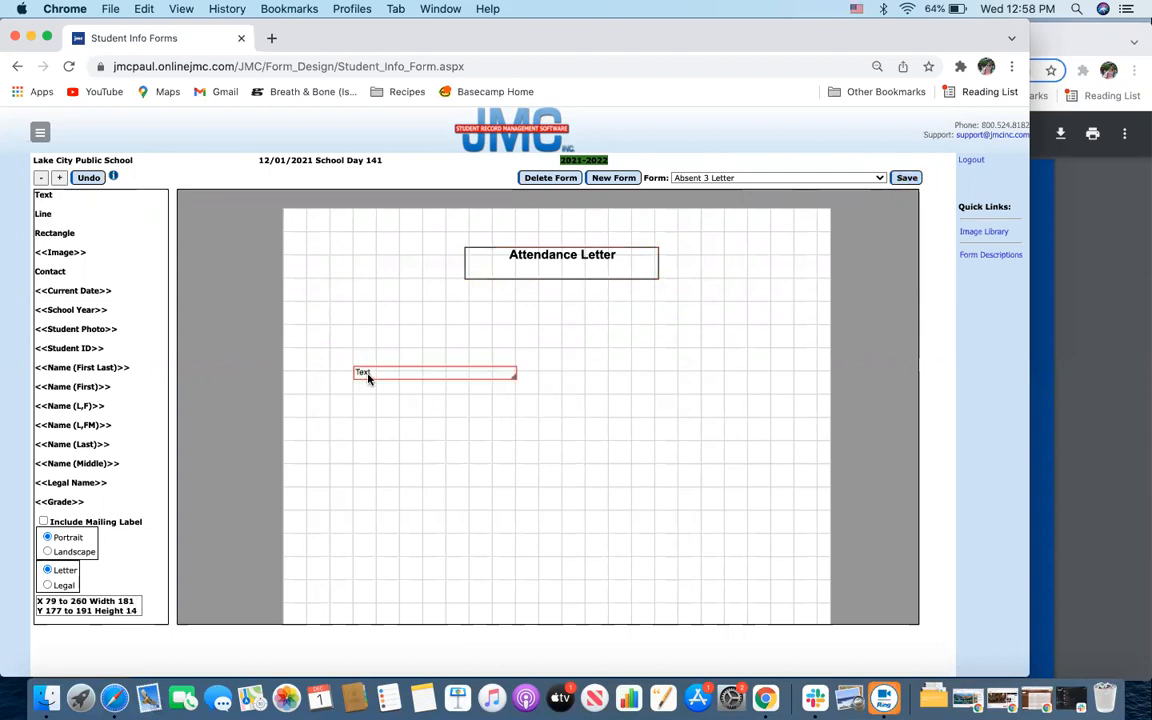
pyautogui.moveTo(513, 375); pyautogui.dragTo(594, 418)
pyautogui.click(401, 405)
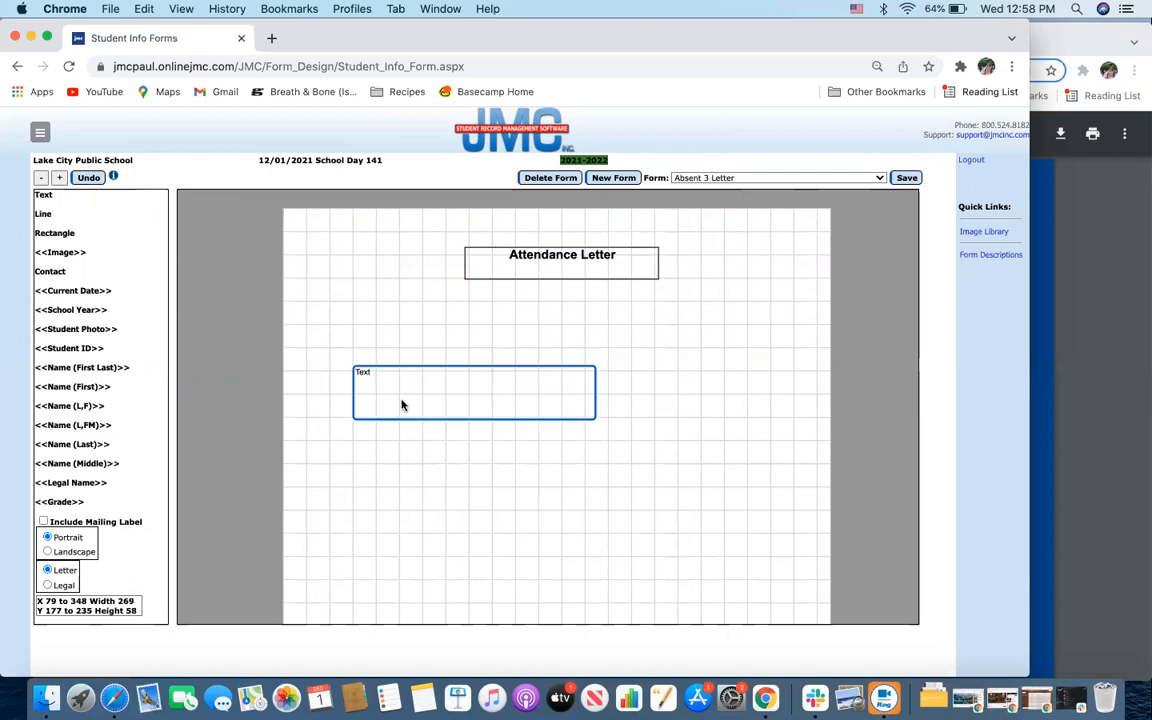